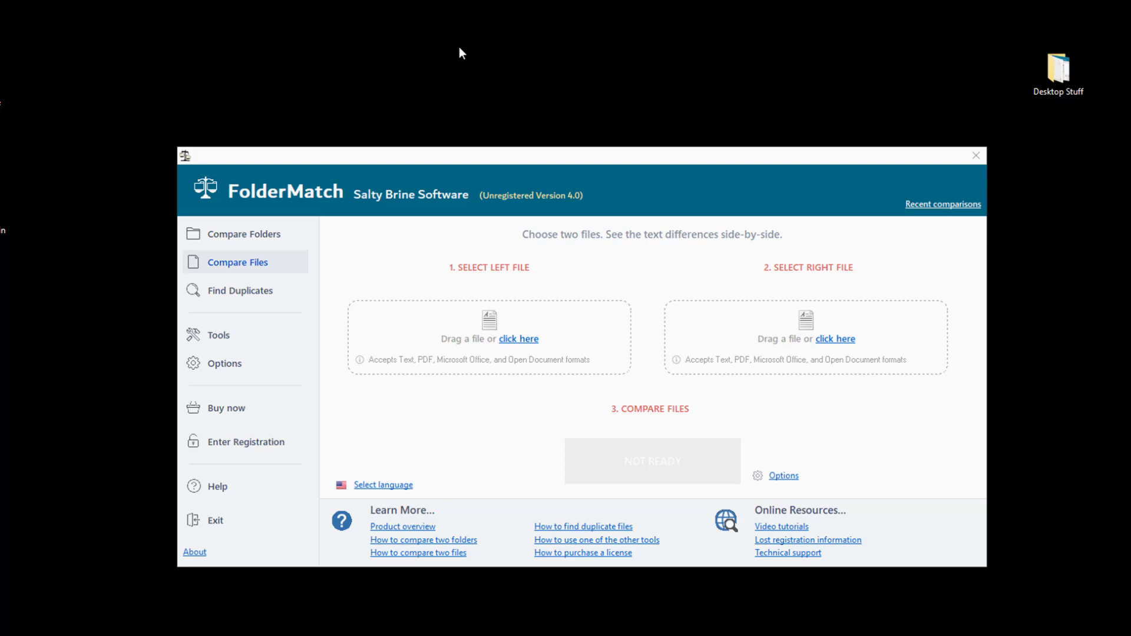
Switch FolderMatch to the Compare Folders page
click(248, 236)
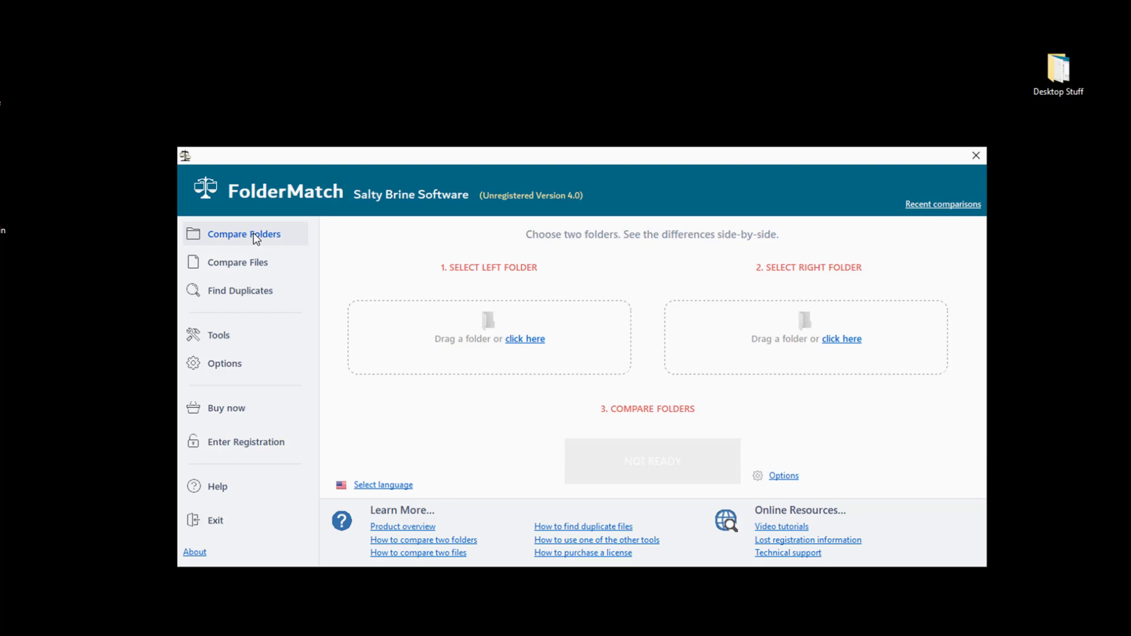
Make Desktop Stuff the right-hand folder and bring up the folder browser for the left side
drag(1072, 70, 789, 336)
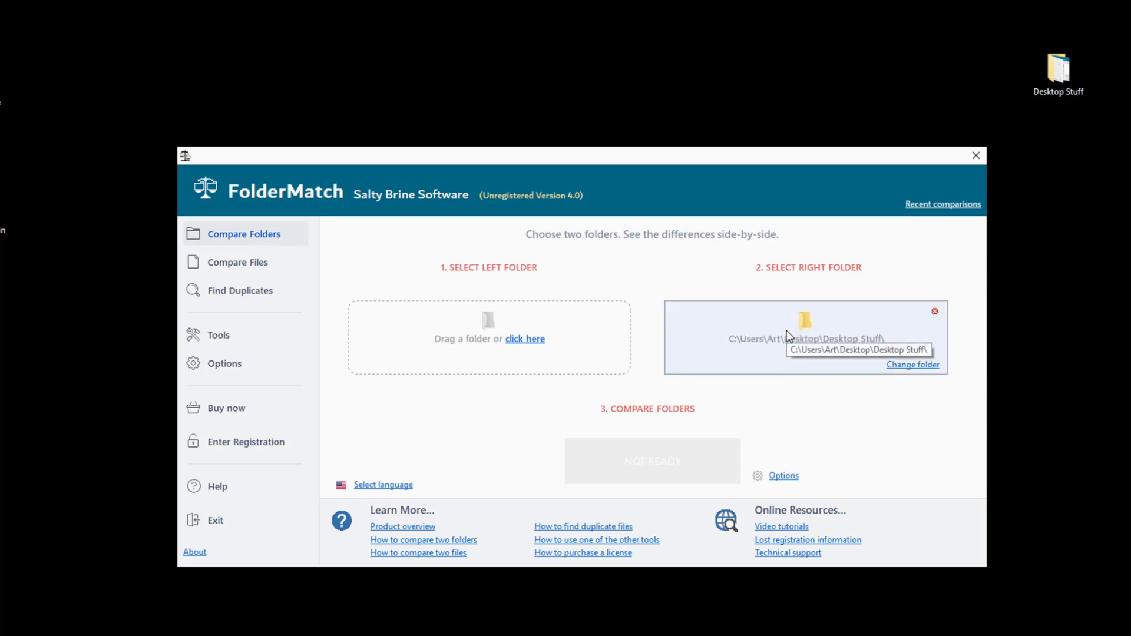
click(534, 342)
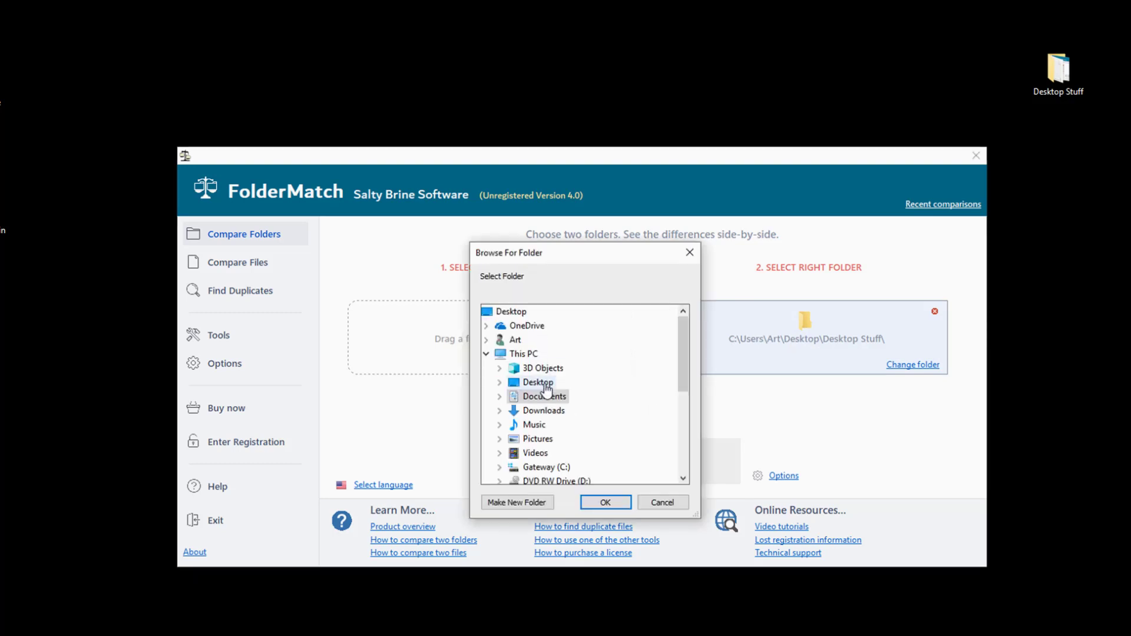
Choose Desktop as the left-hand folder in Browse For Folder
click(532, 384)
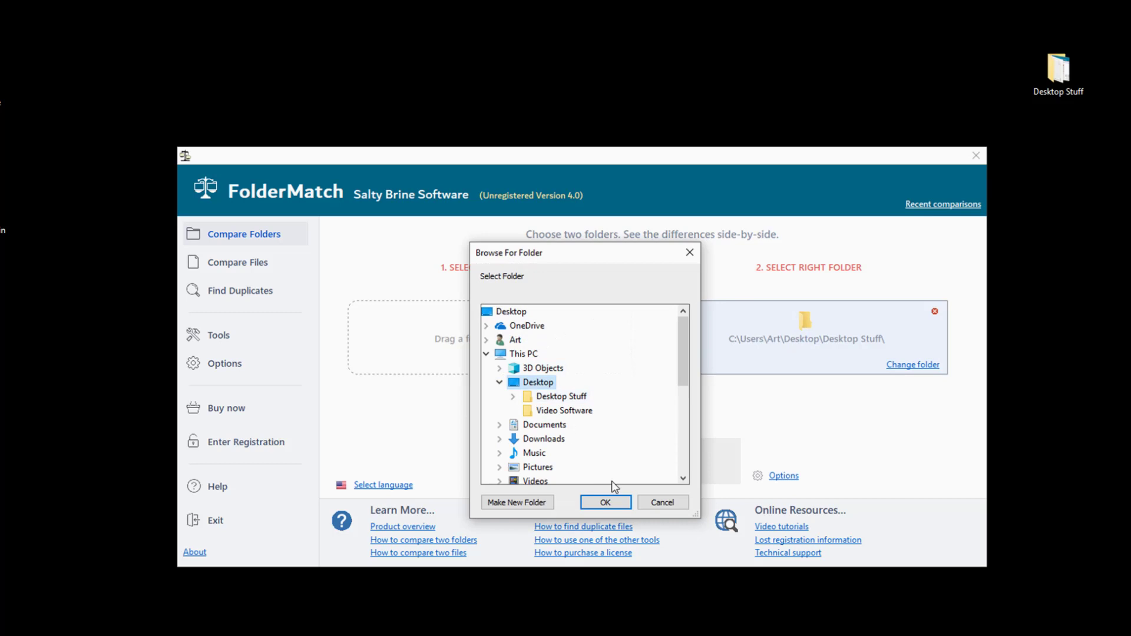
click(611, 501)
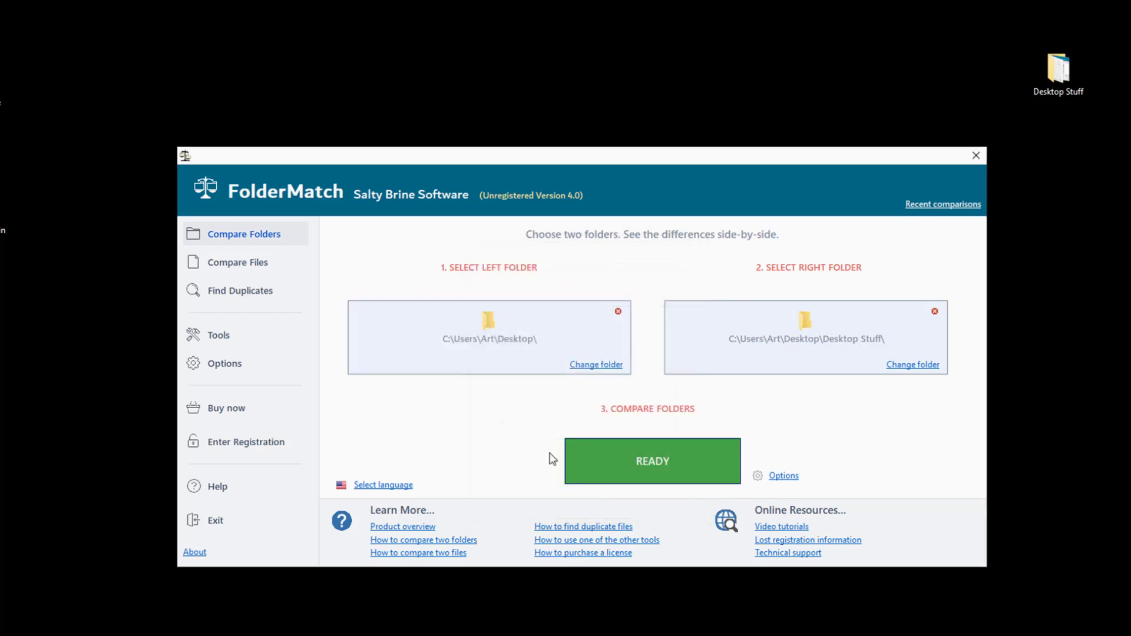
Reload the foldermatch.400 C: versus E: pair from Recent comparisons and run it
click(953, 207)
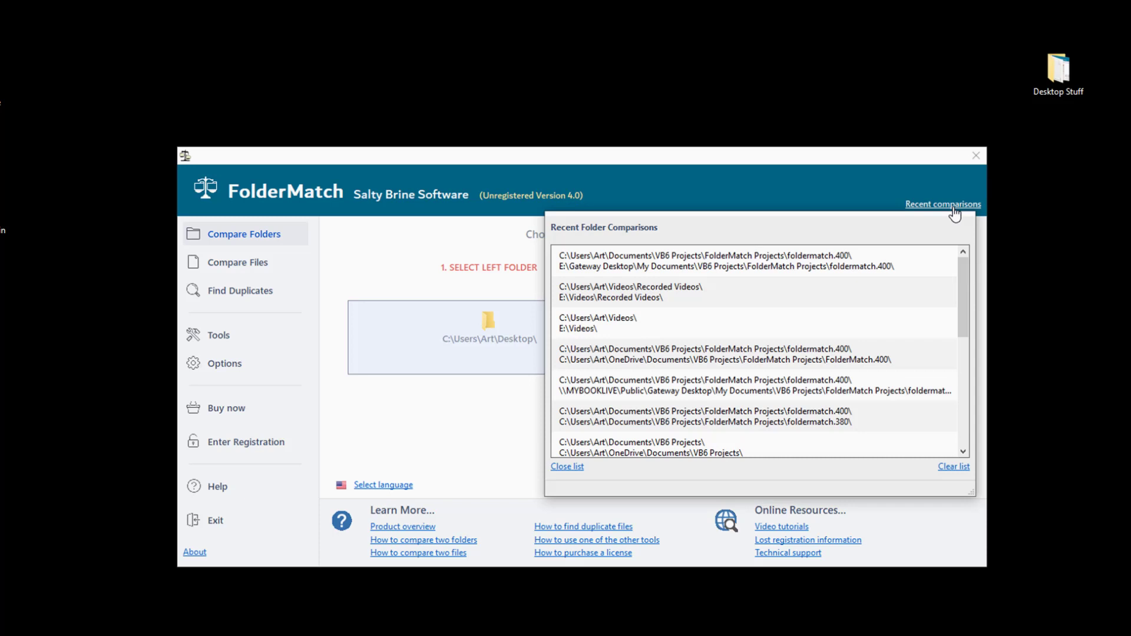
click(797, 270)
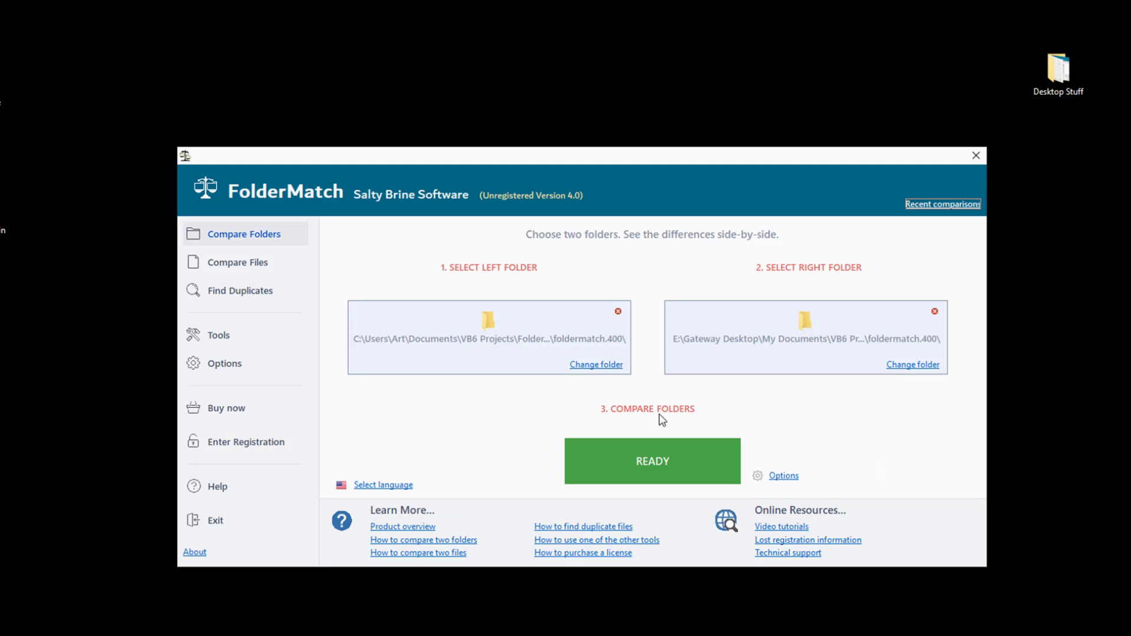
click(661, 468)
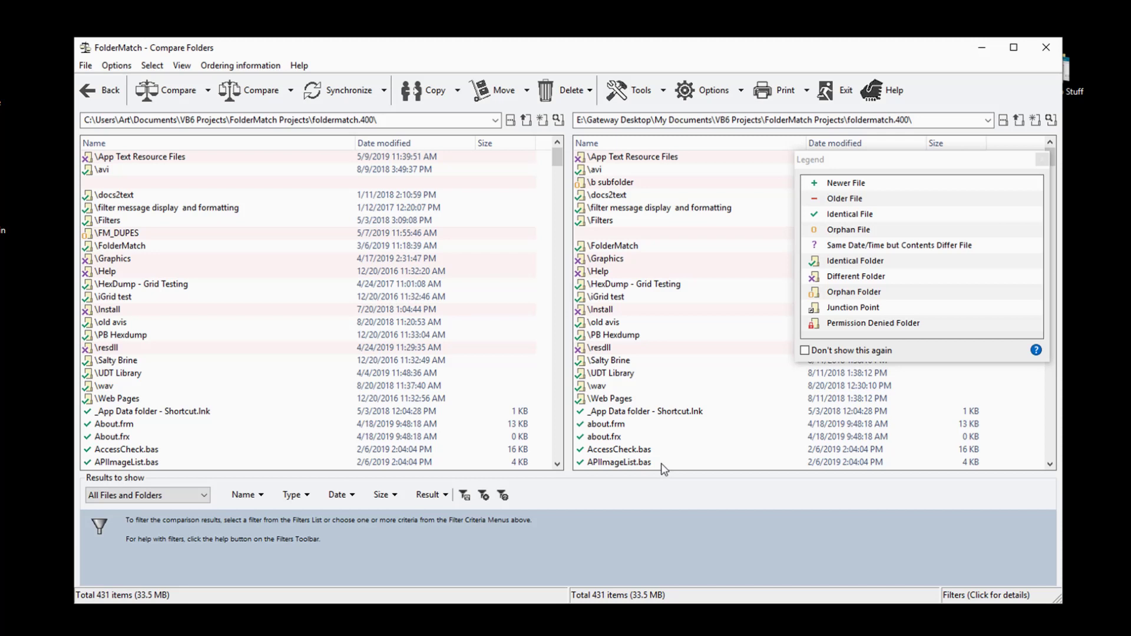
Review the results beside the Legend window, selecting the App Text Resource Files folder
drag(892, 161, 875, 168)
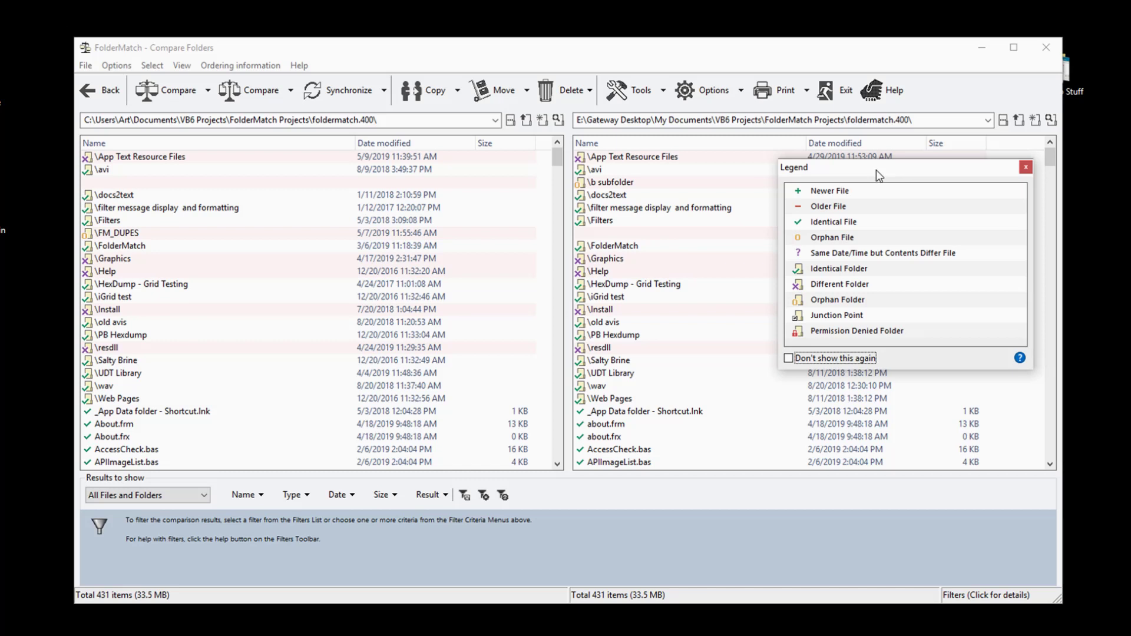
click(98, 160)
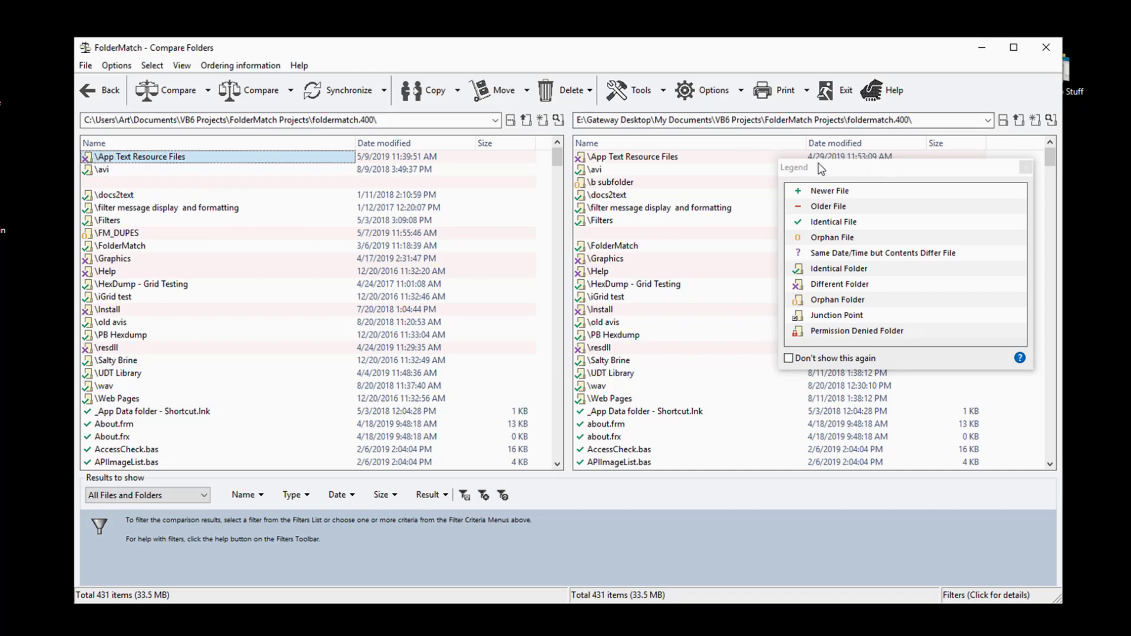
click(929, 173)
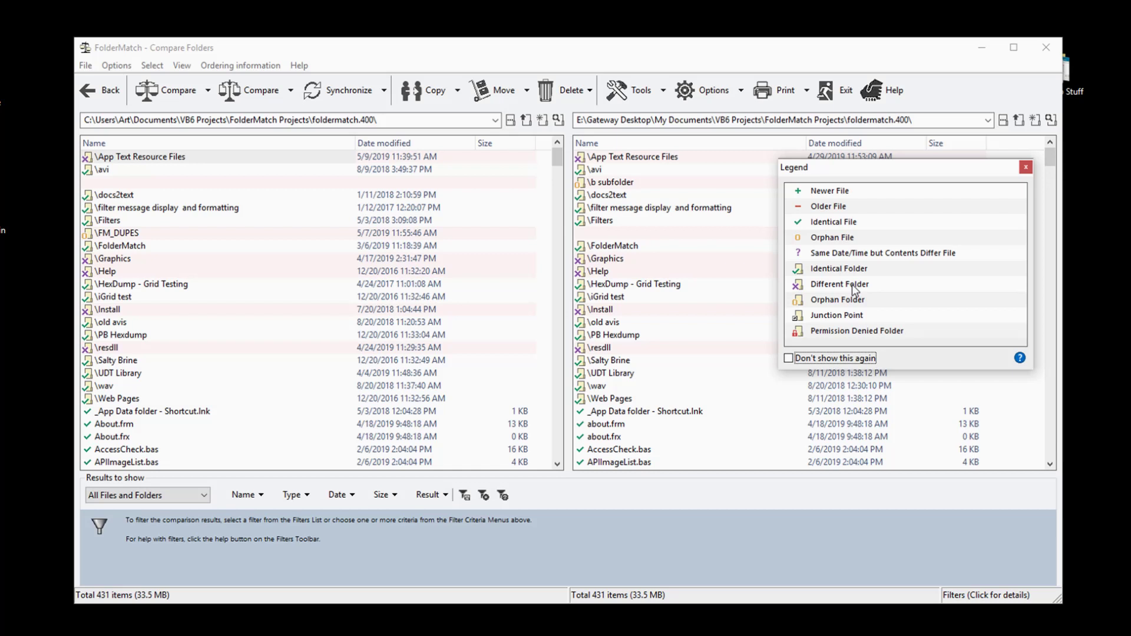
right_click(193, 160)
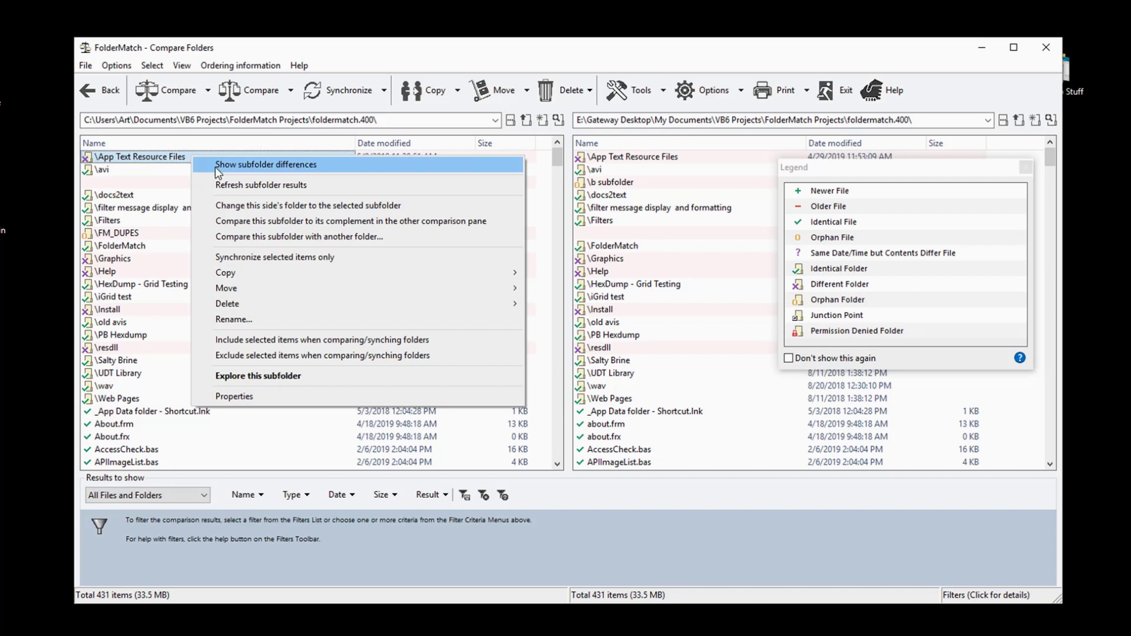
click(214, 166)
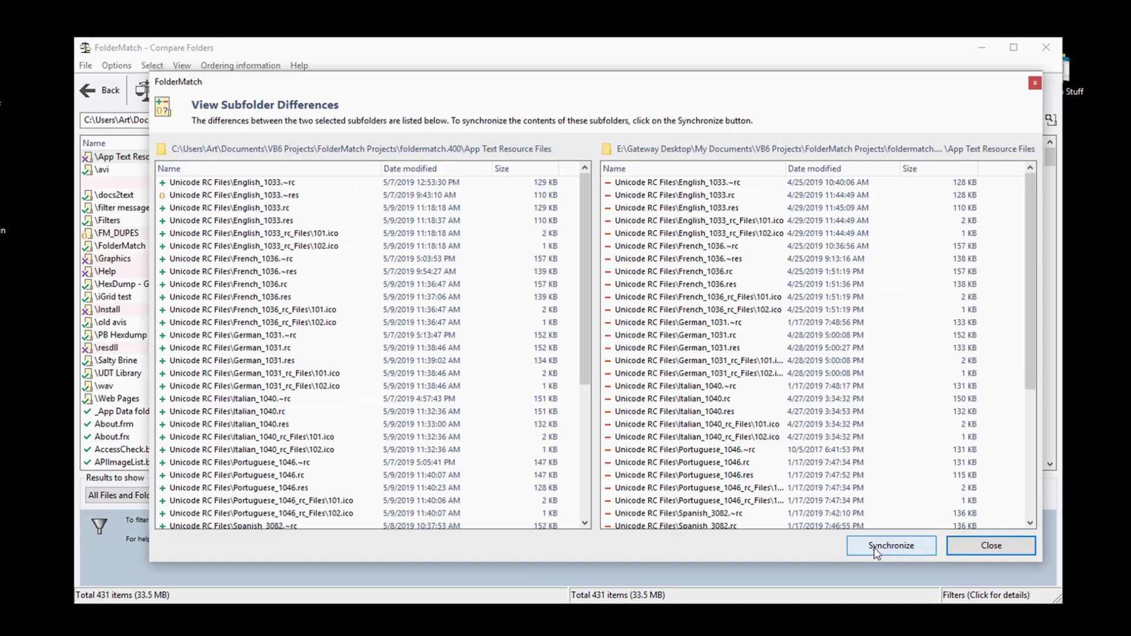
click(986, 549)
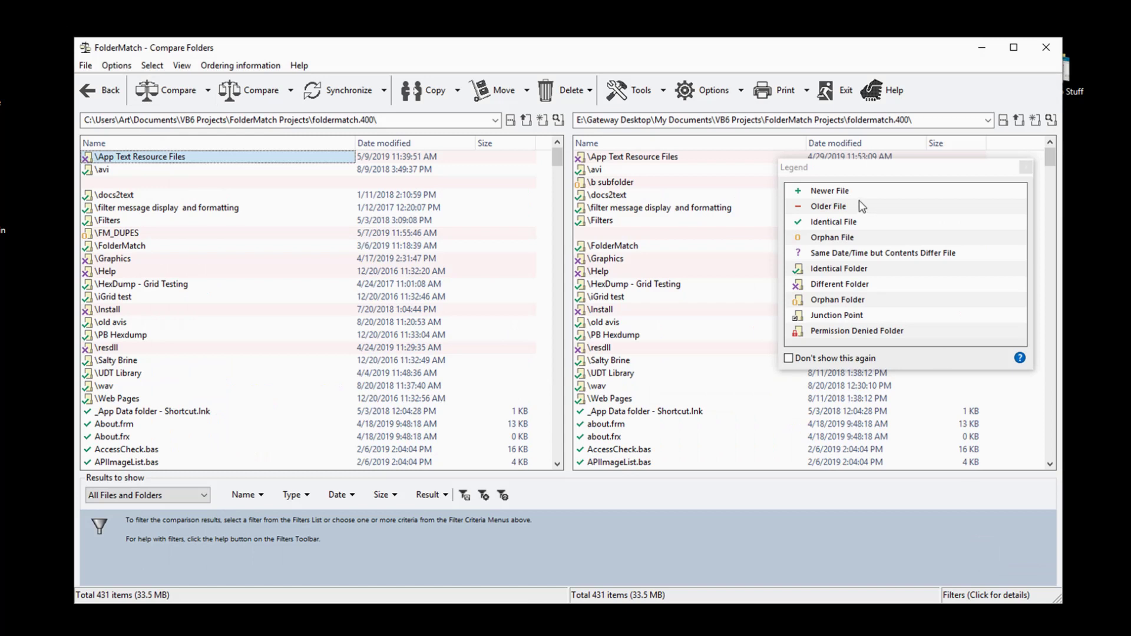
drag(897, 178, 900, 169)
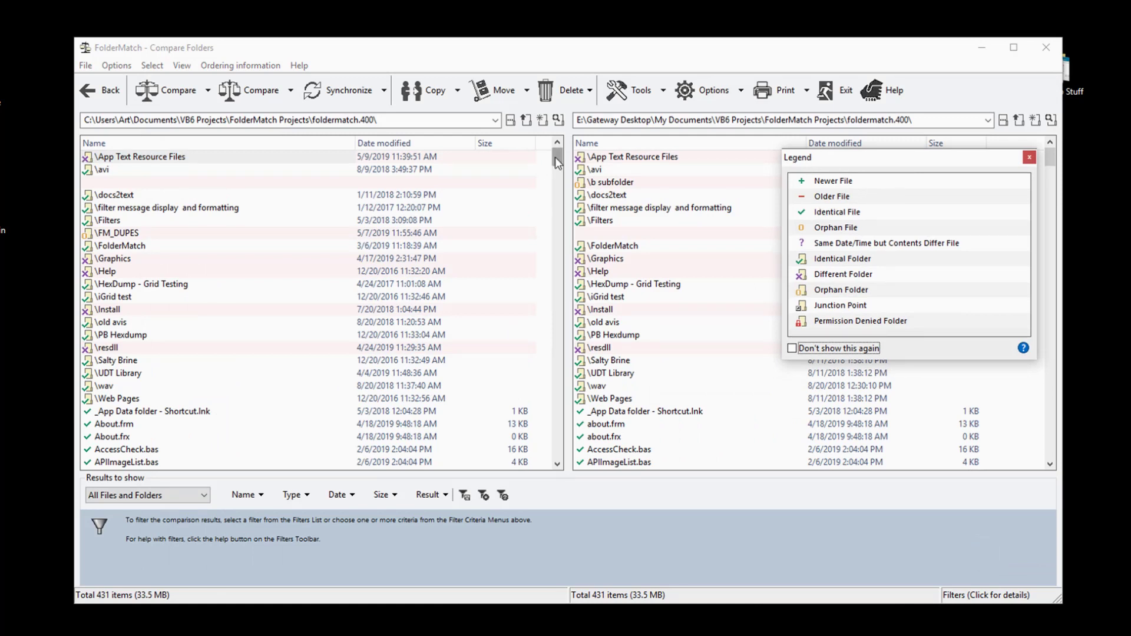
mouse_move(555, 157)
mouse_down()
mouse_move(578, 327)
mouse_move(569, 453)
mouse_move(548, 305)
mouse_move(551, 155)
mouse_up()
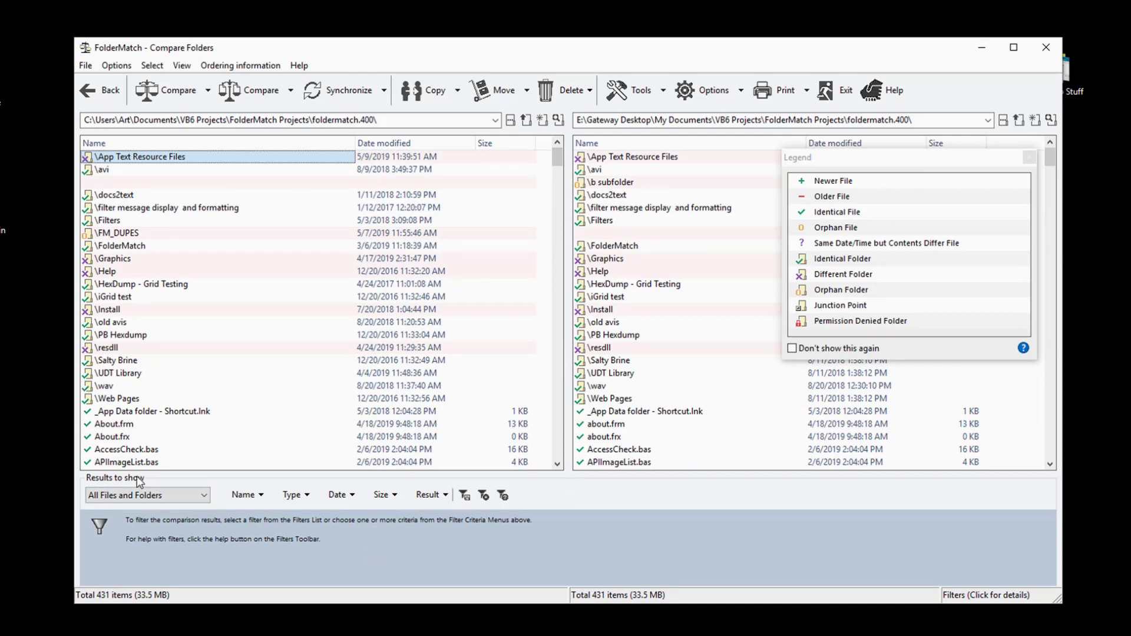
click(206, 496)
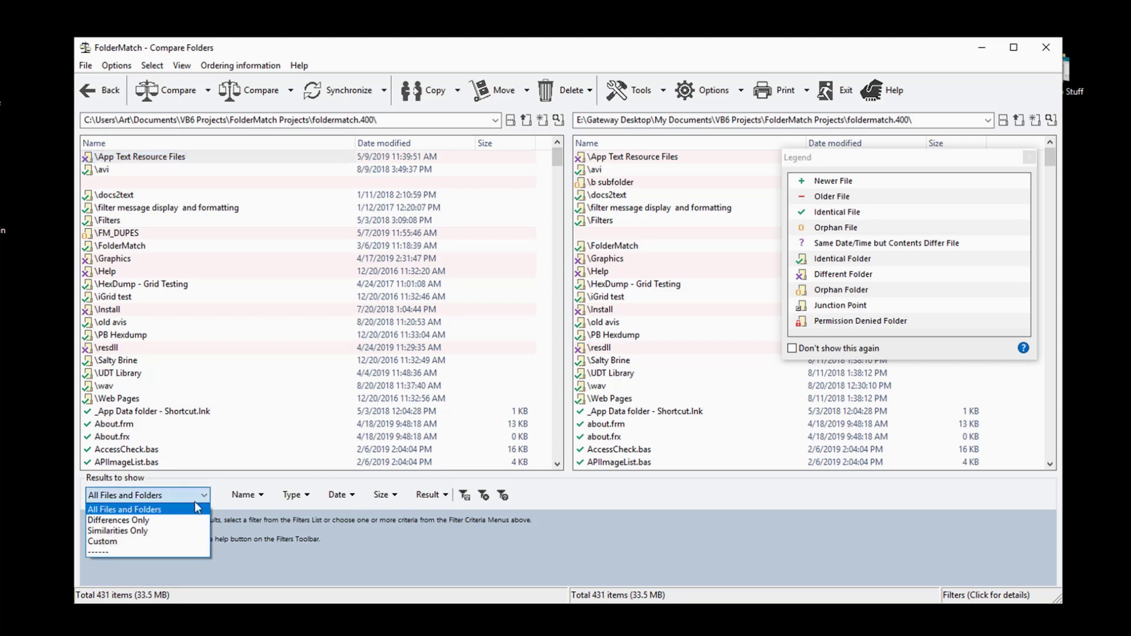
click(185, 519)
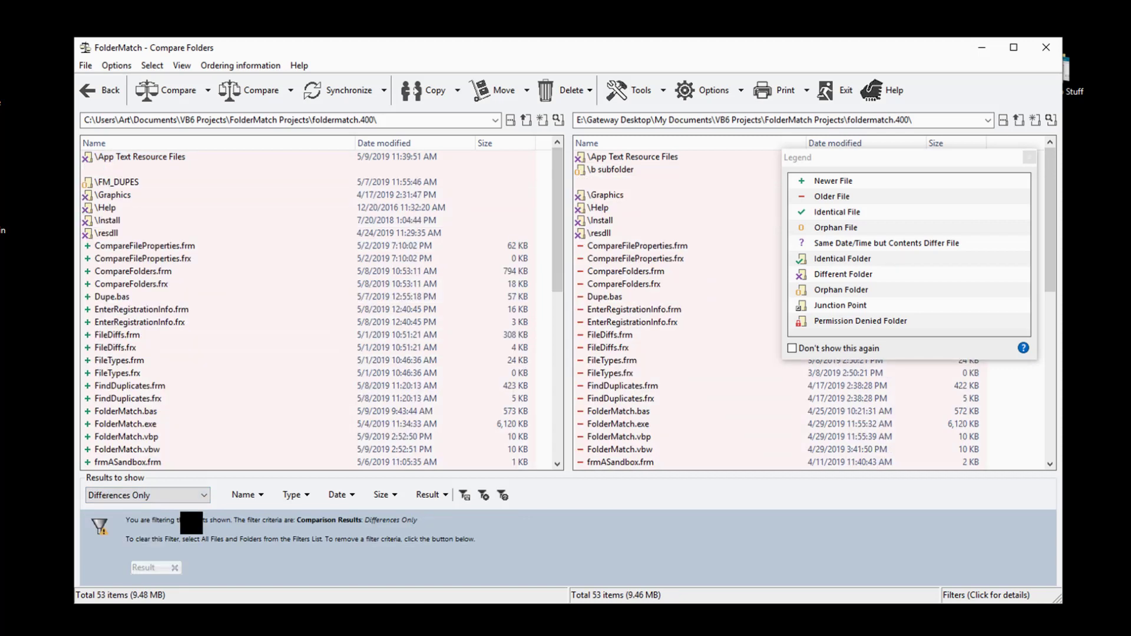
drag(559, 246, 550, 197)
click(261, 499)
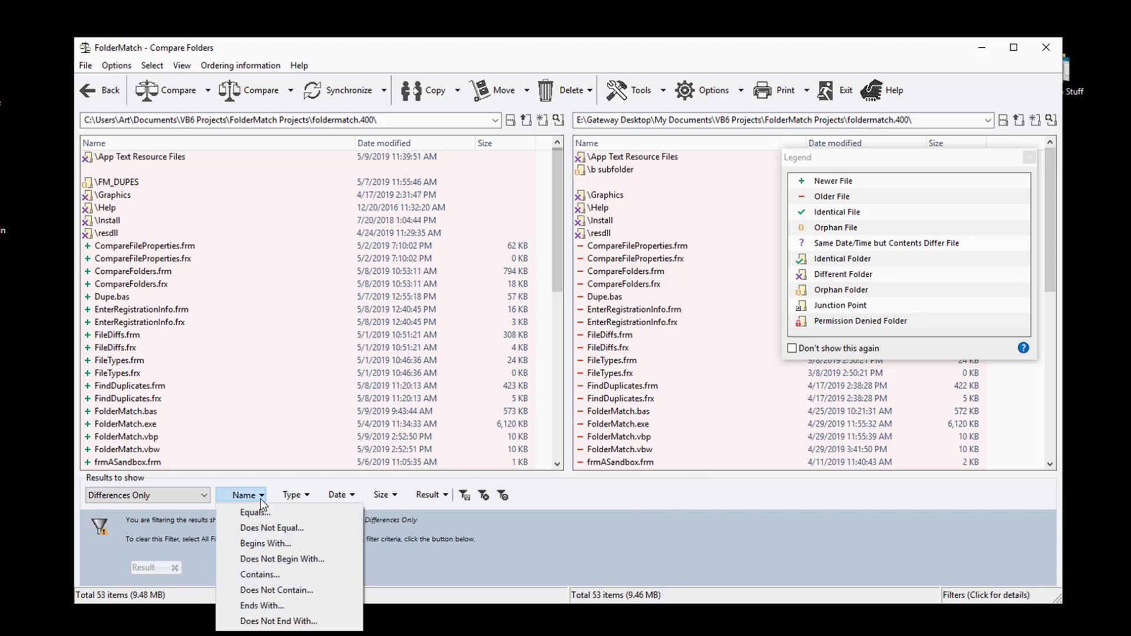
click(307, 500)
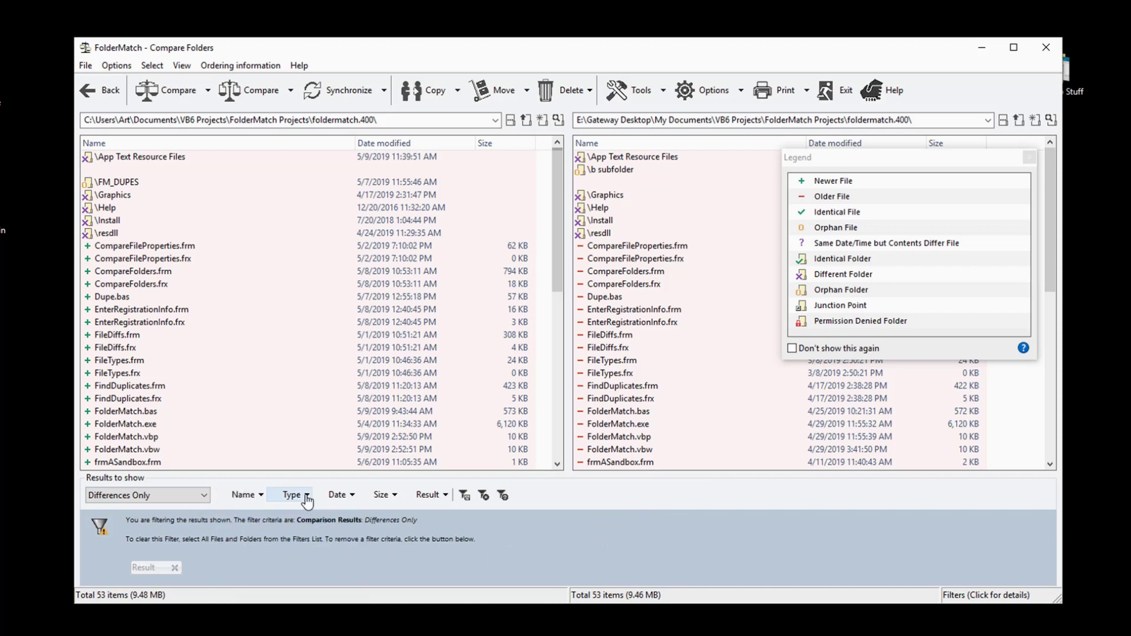
click(307, 499)
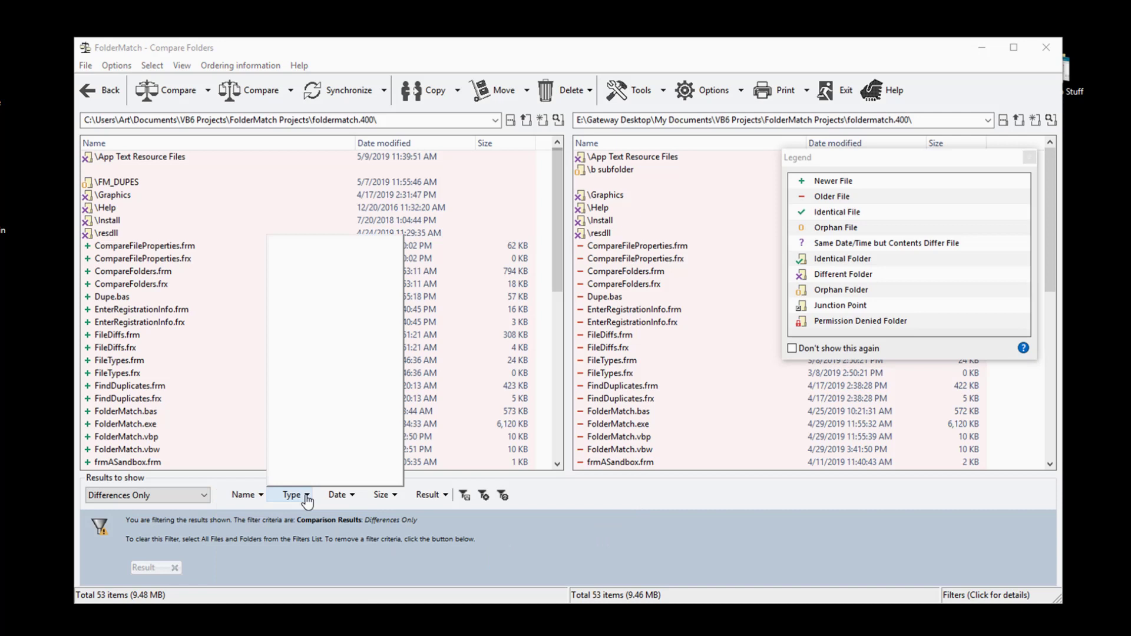
click(352, 500)
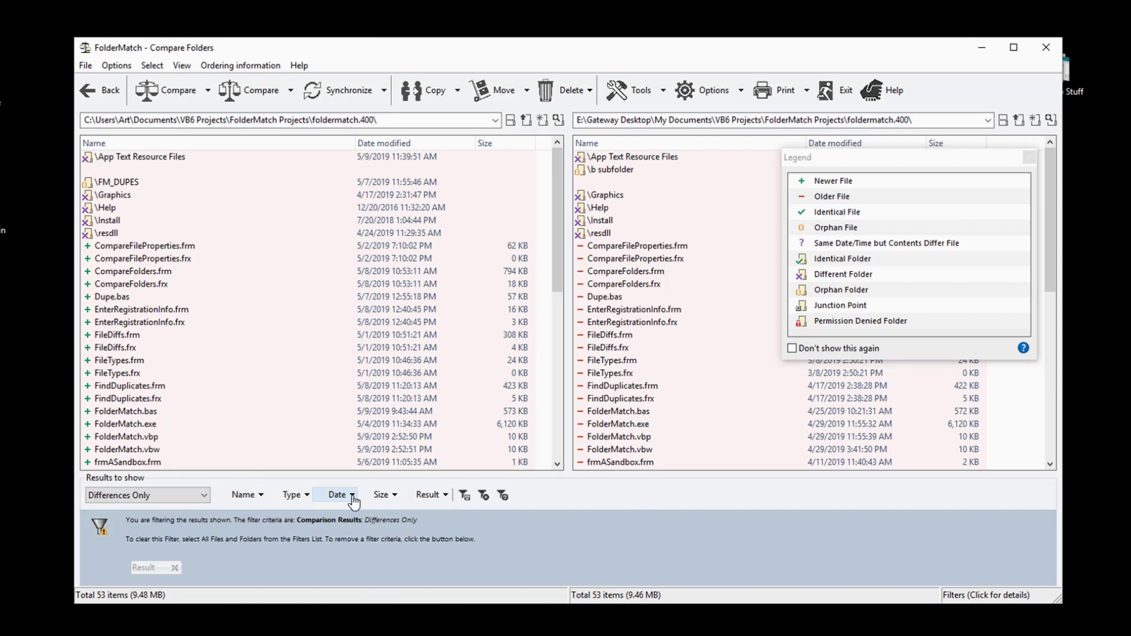
click(353, 499)
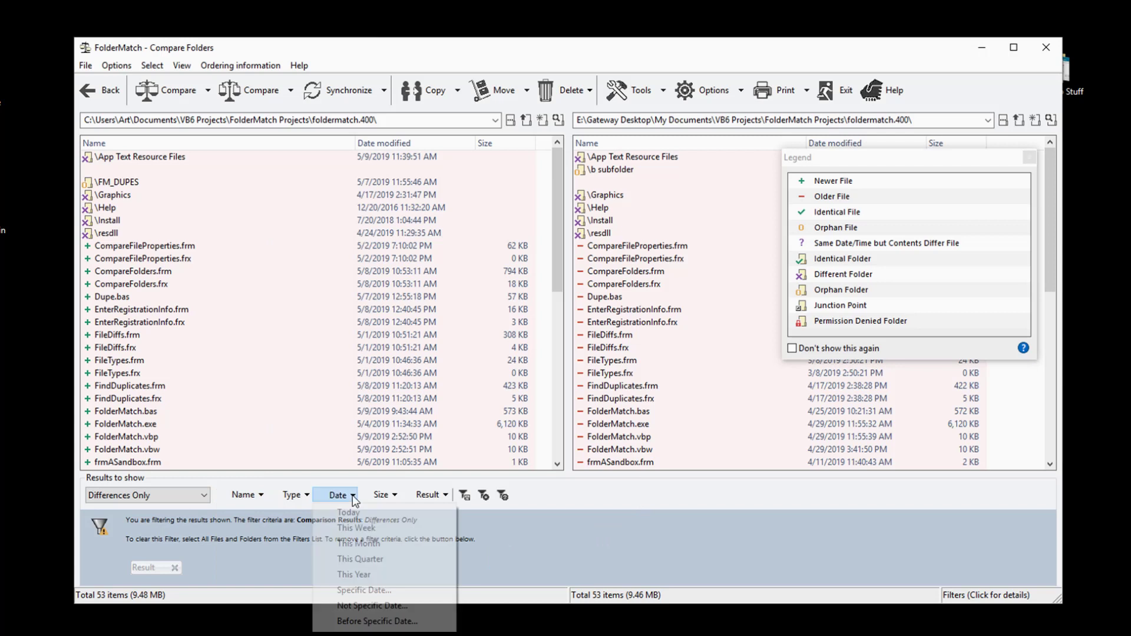
click(394, 494)
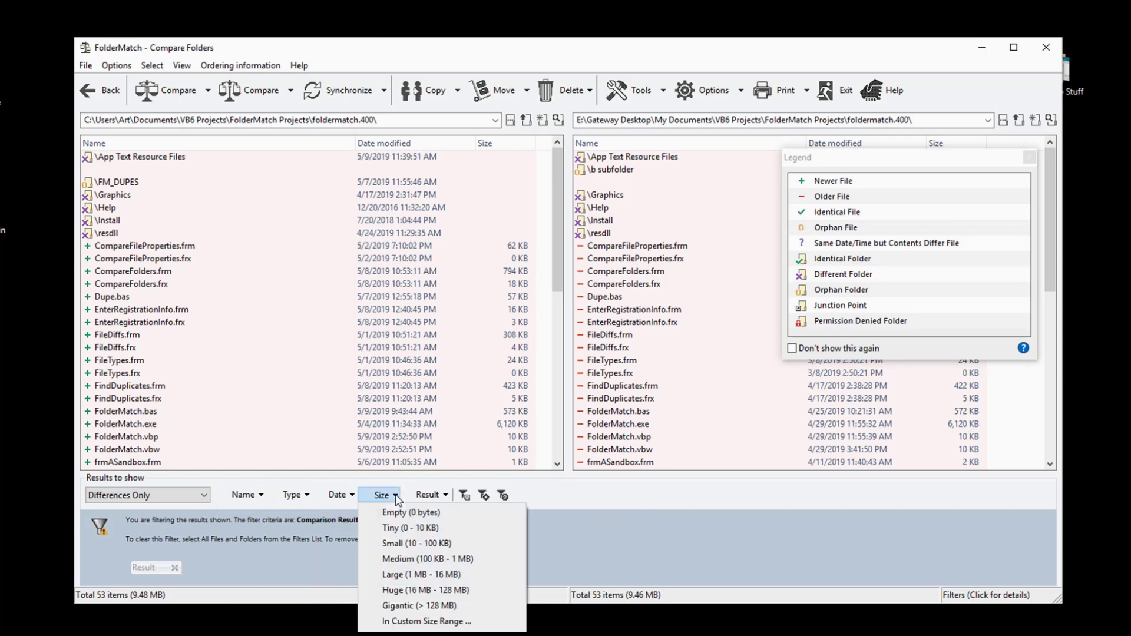
click(447, 498)
click(446, 498)
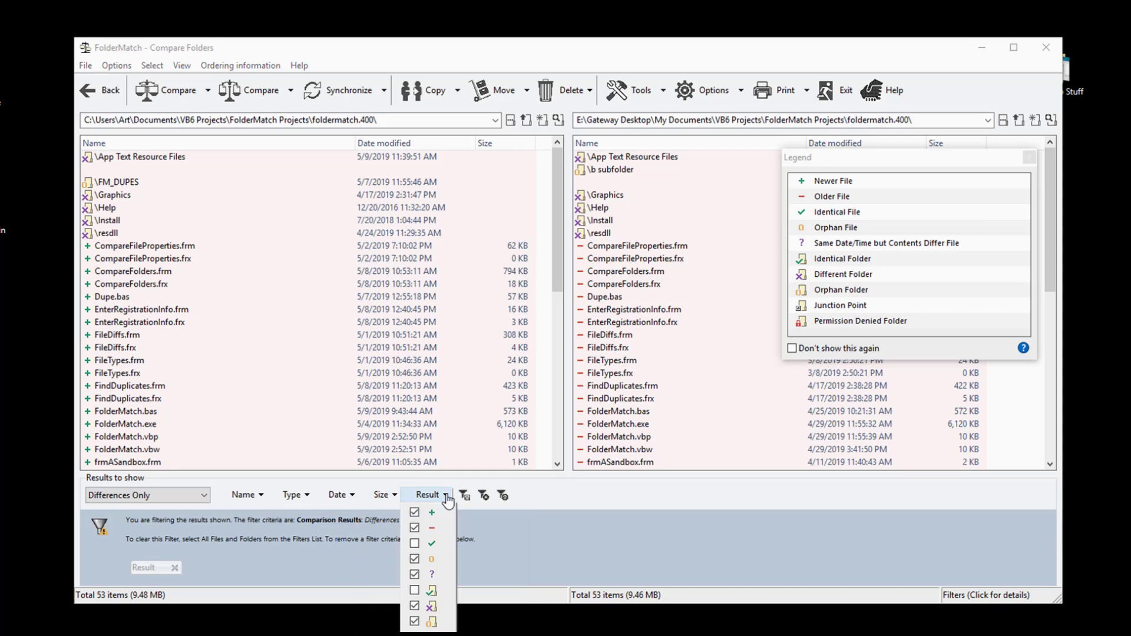
click(656, 504)
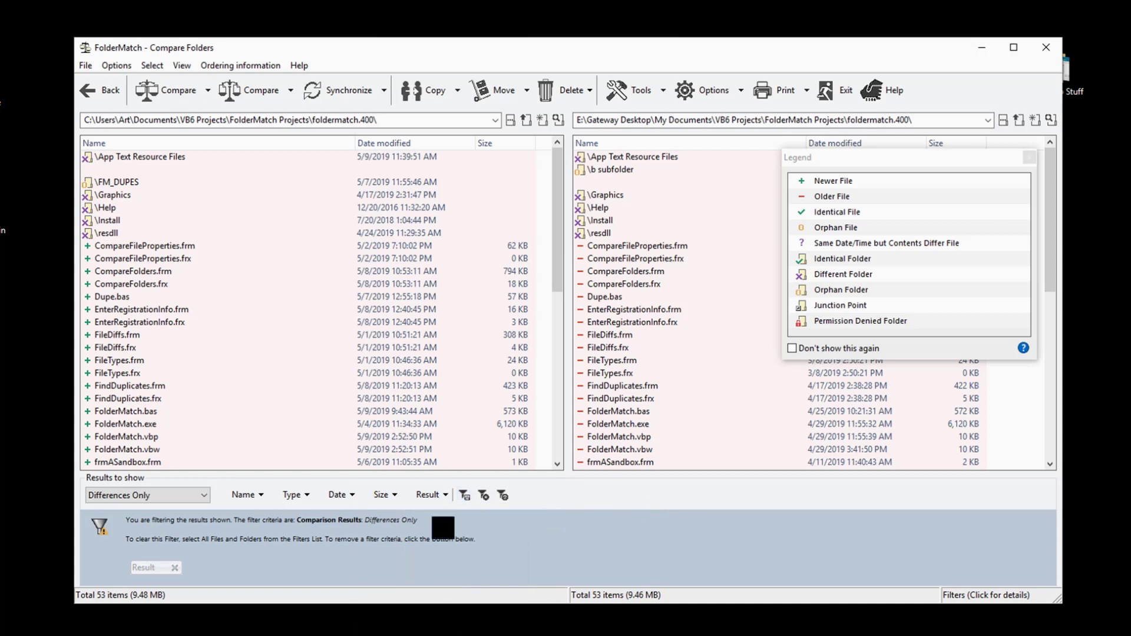
click(205, 499)
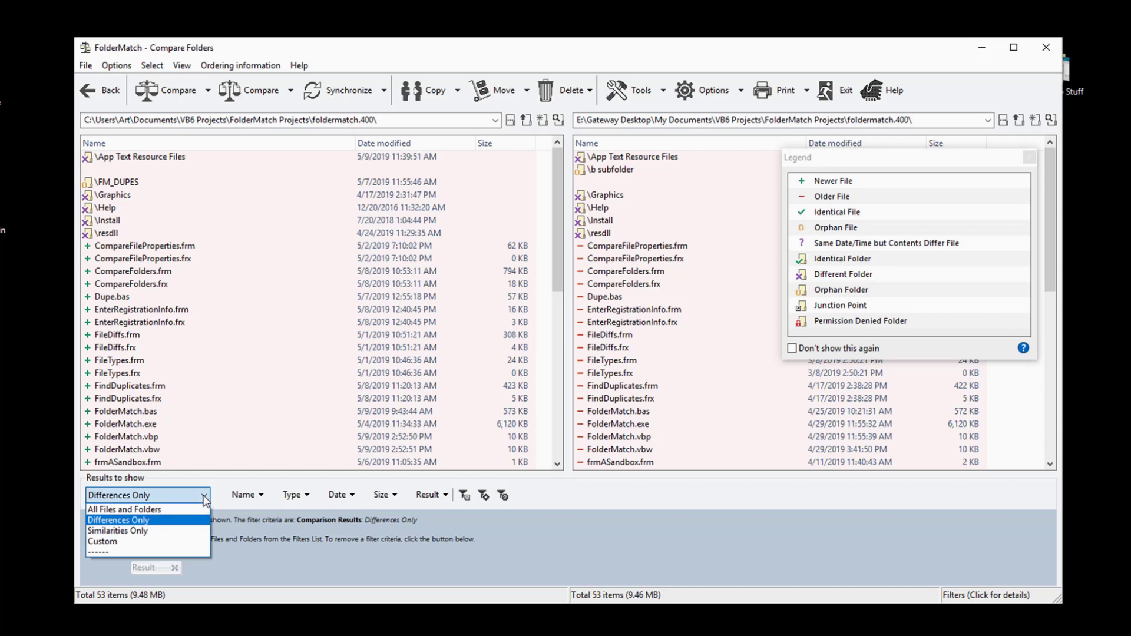
click(635, 506)
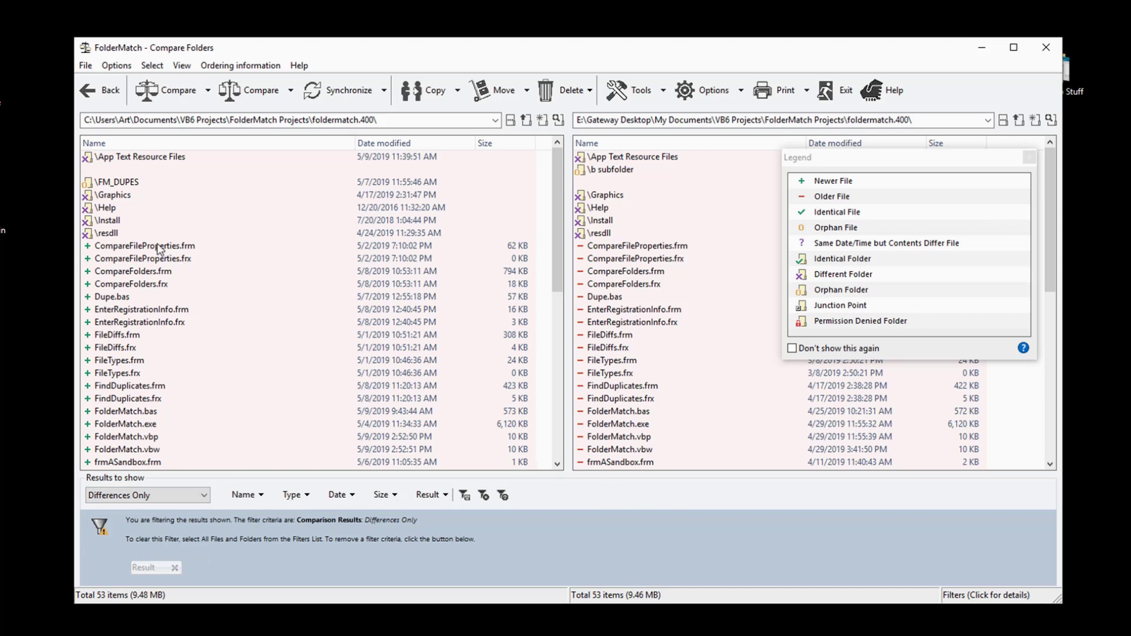
Copy the nine files CompareFileProperties.frm through FileDiffs.frx from the left folder to the right
drag(158, 247, 161, 354)
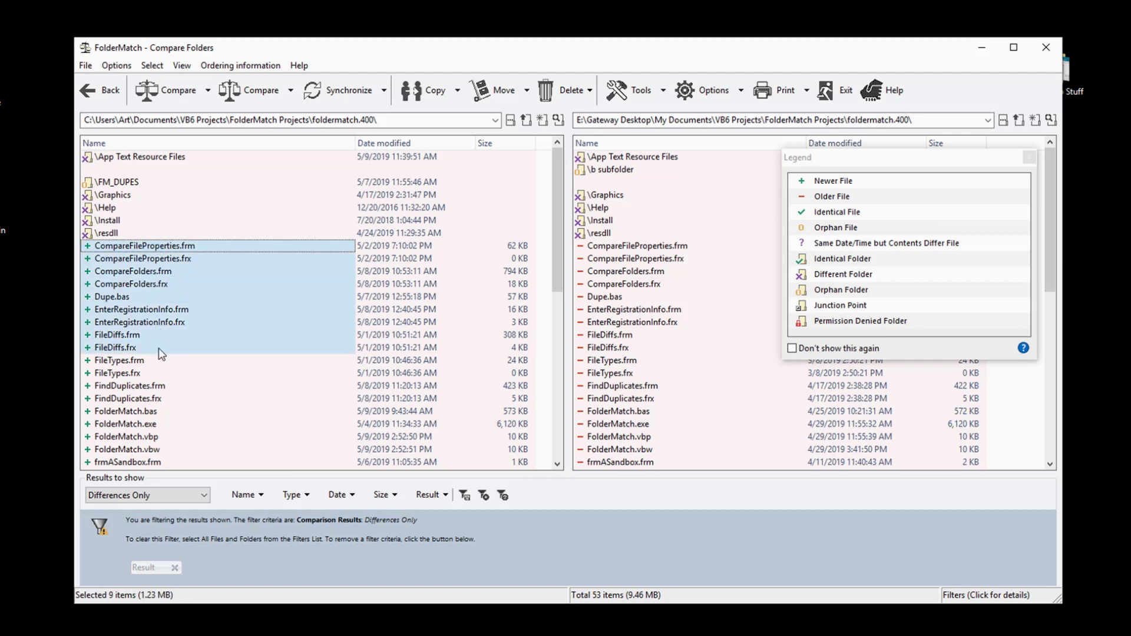
click(413, 102)
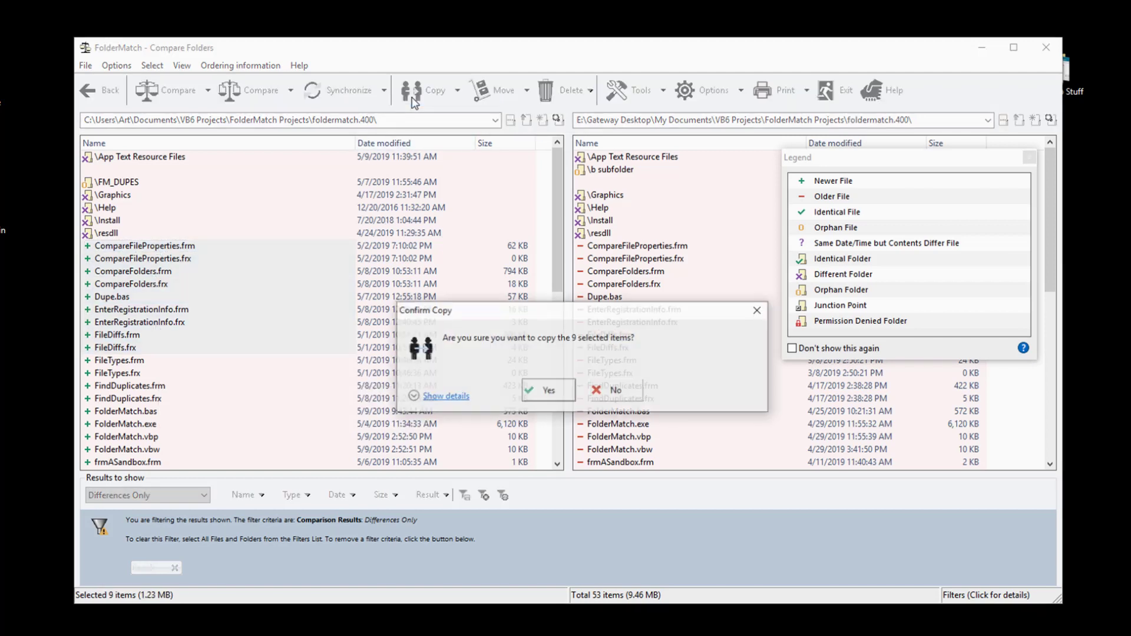
click(548, 395)
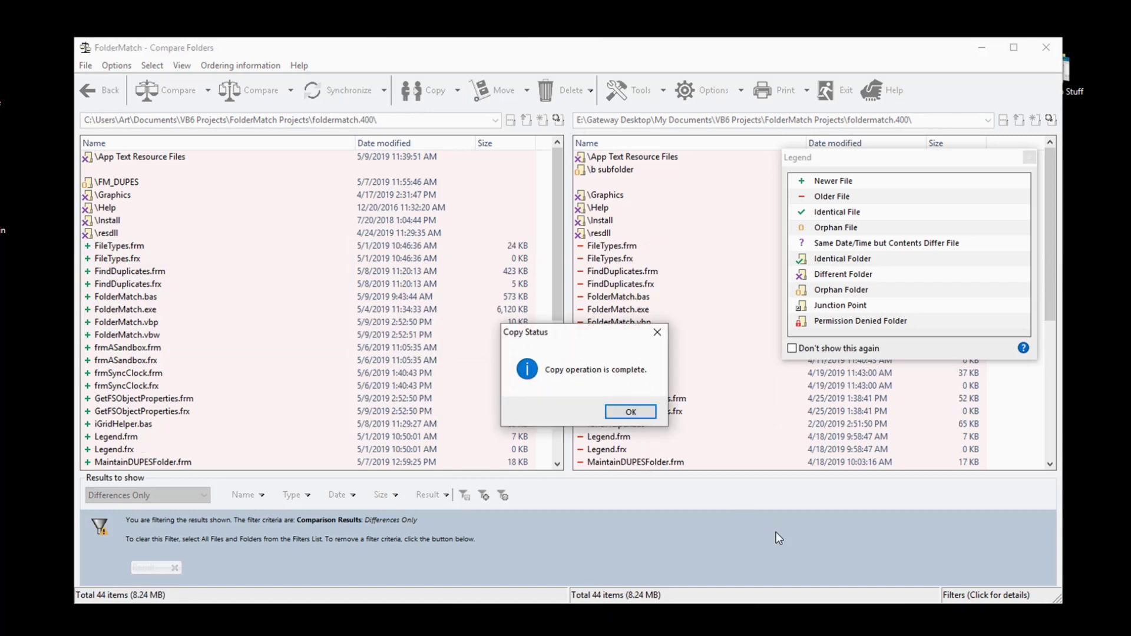
click(632, 413)
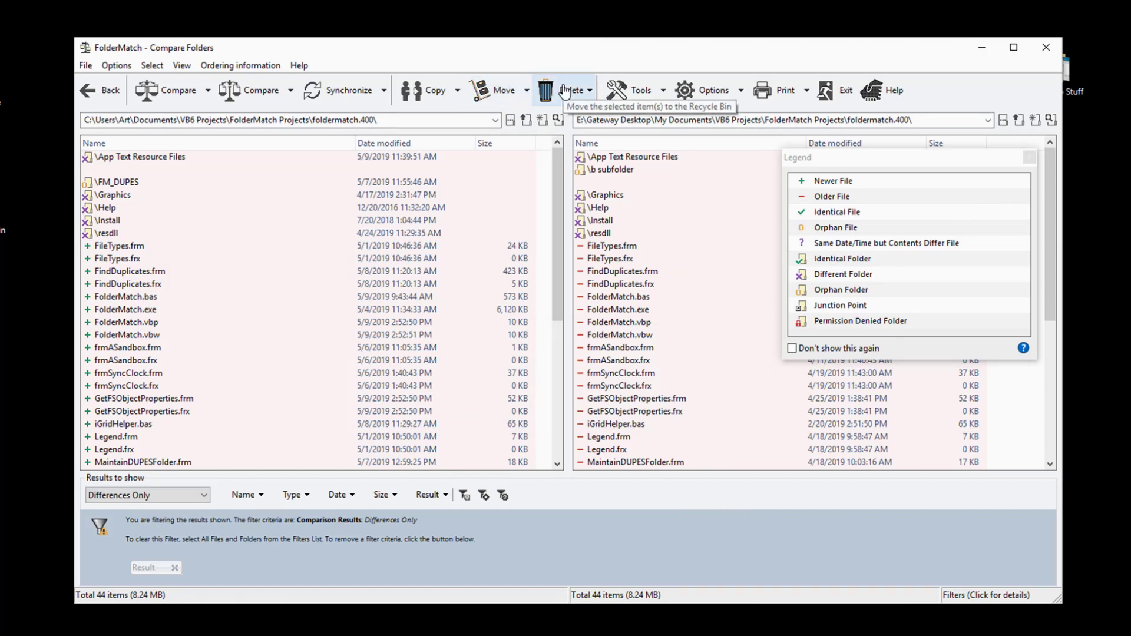
click(368, 92)
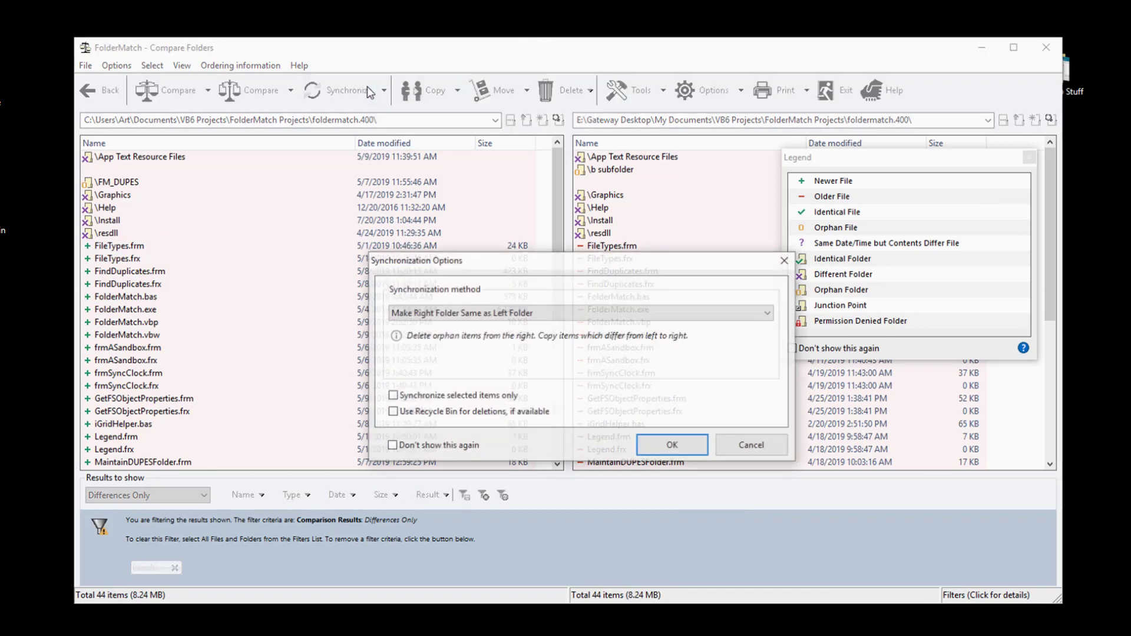
click(561, 312)
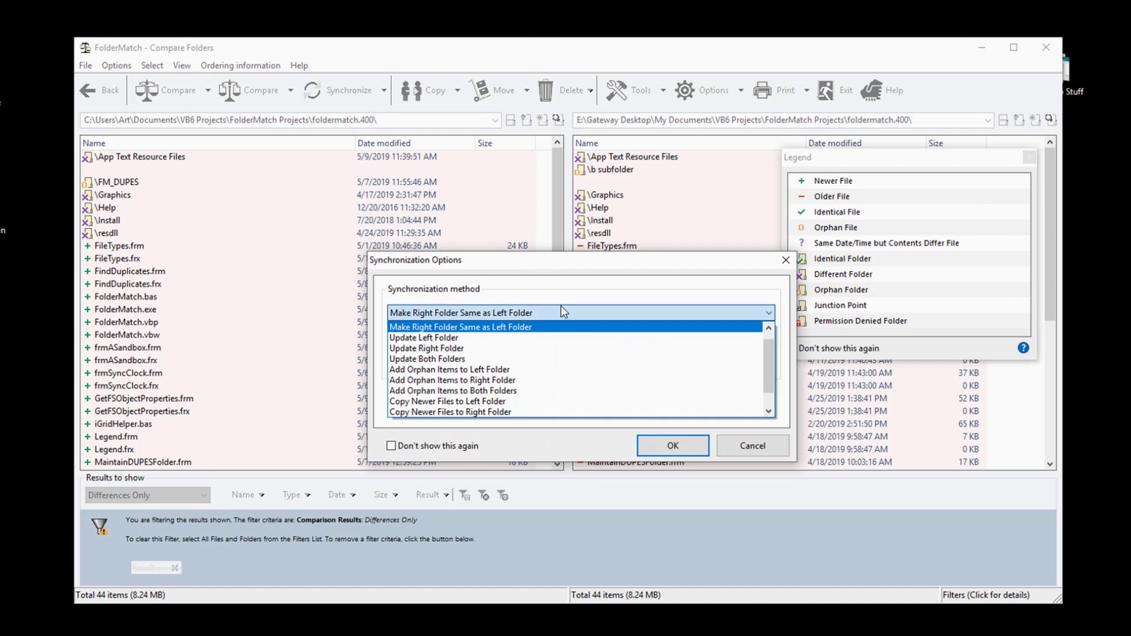
click(538, 328)
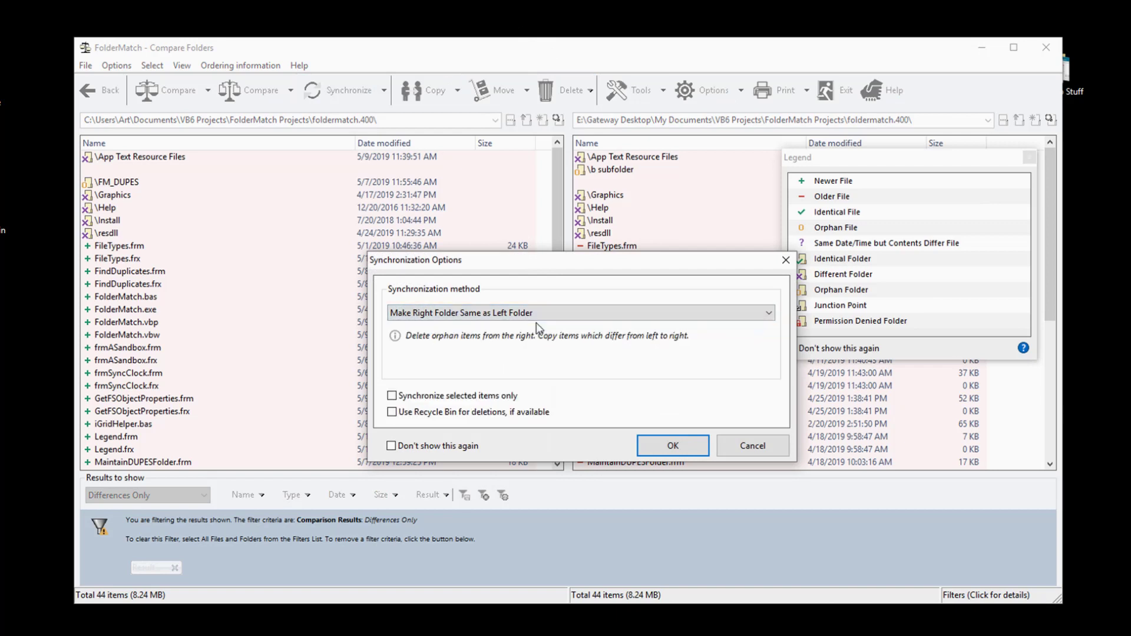
click(668, 447)
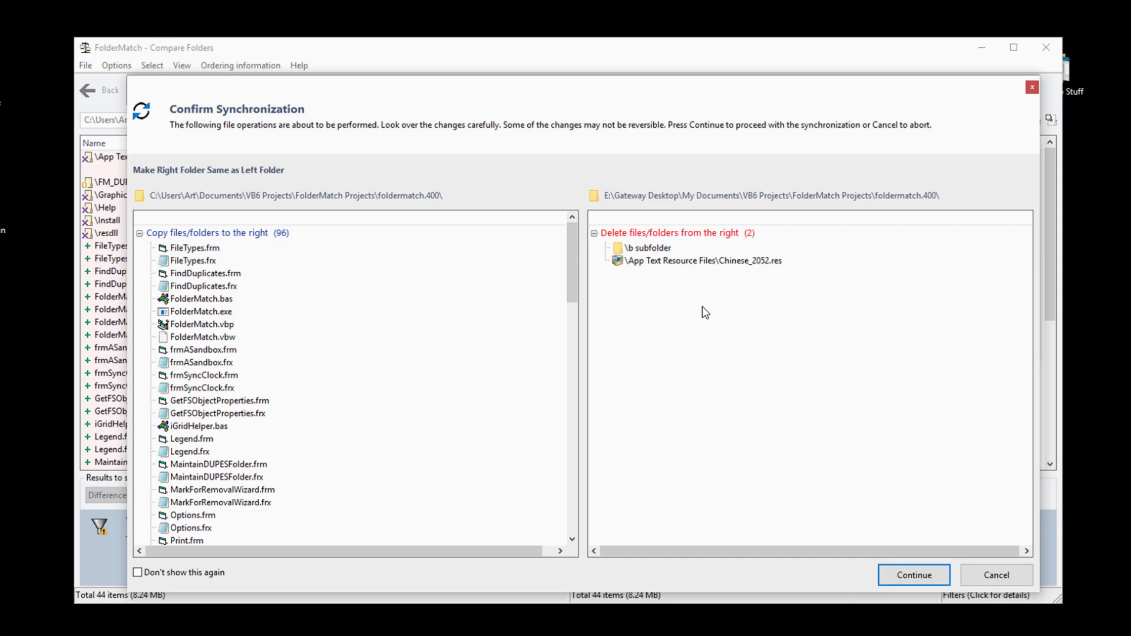
click(988, 575)
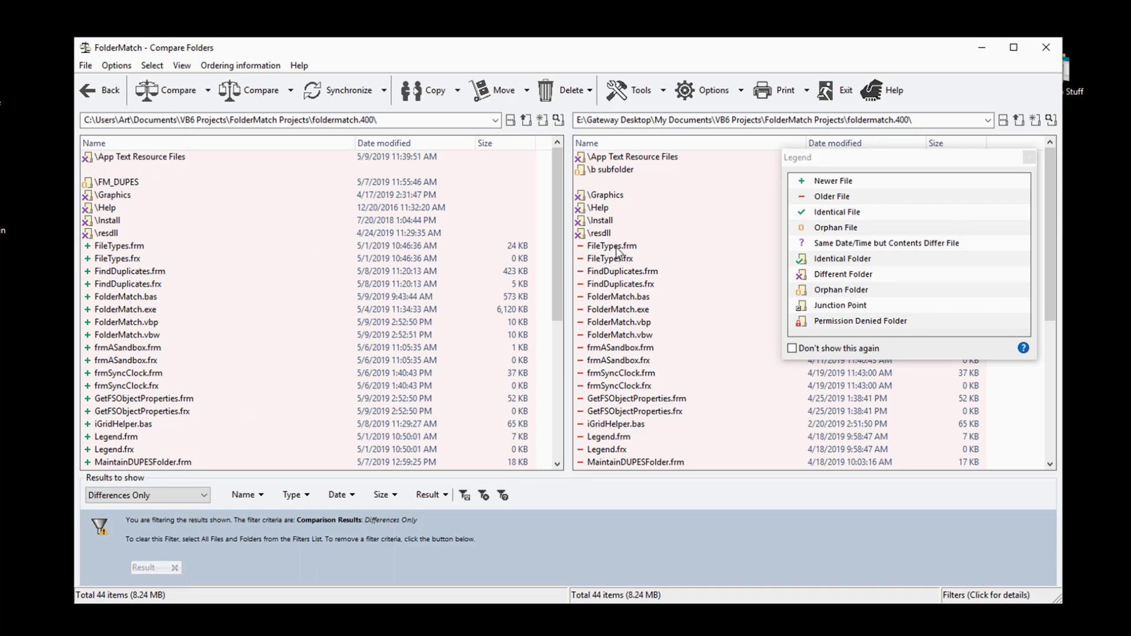
drag(613, 243, 616, 298)
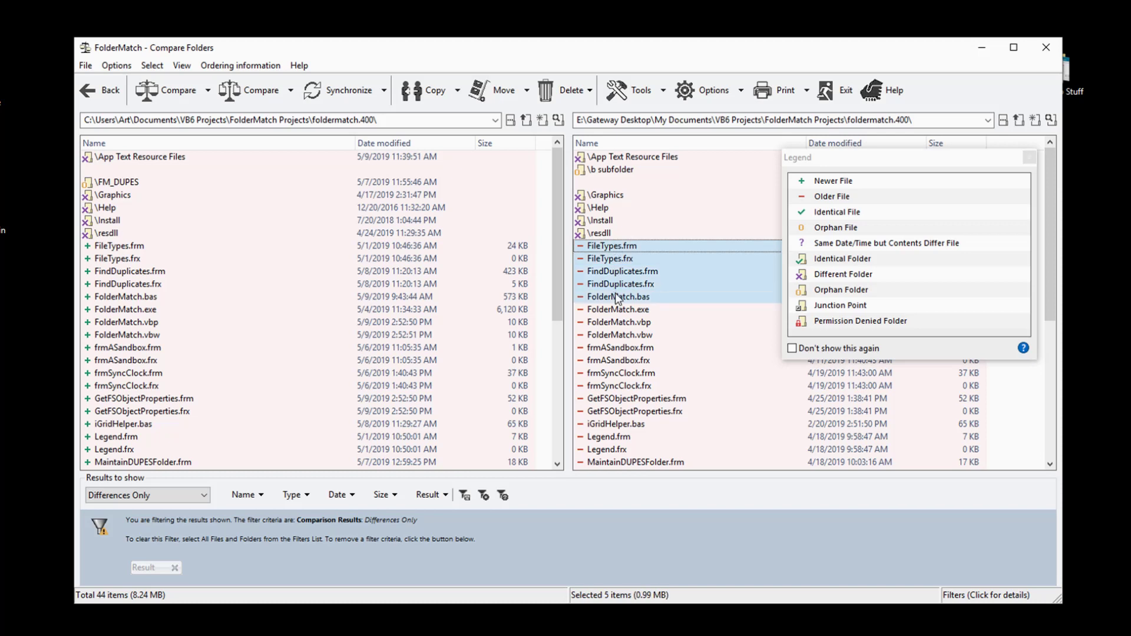
click(665, 97)
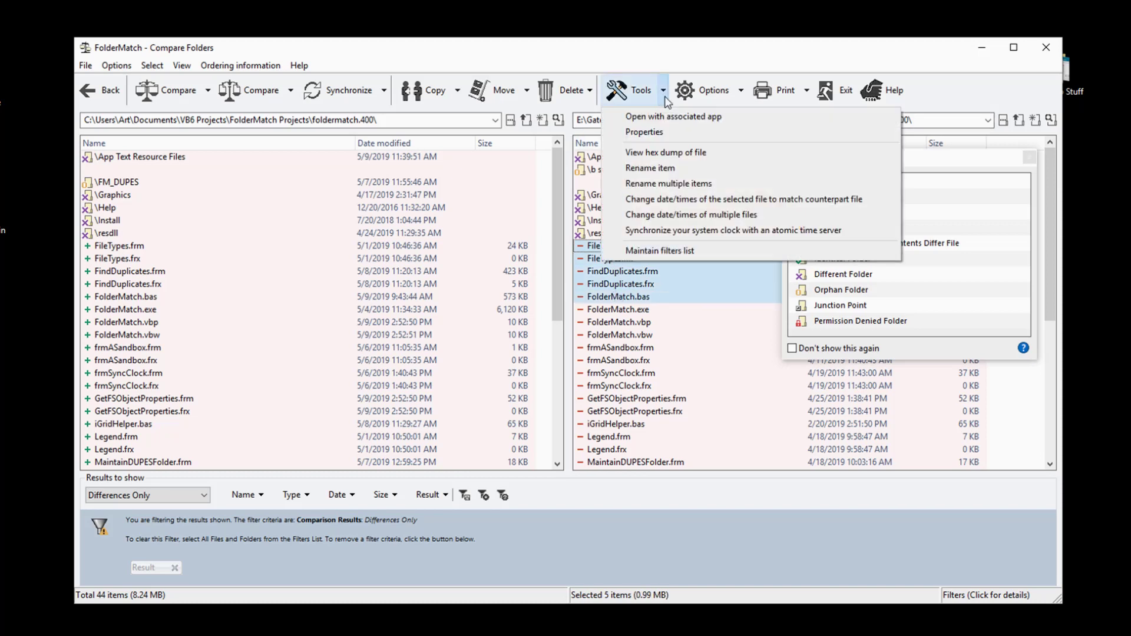
click(671, 186)
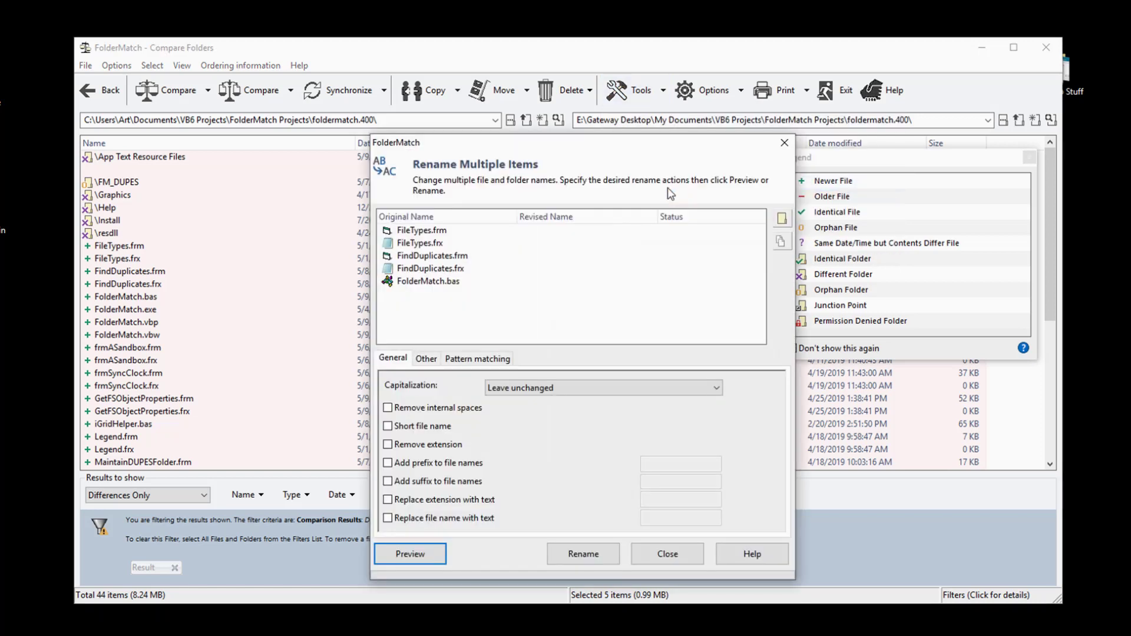
click(682, 554)
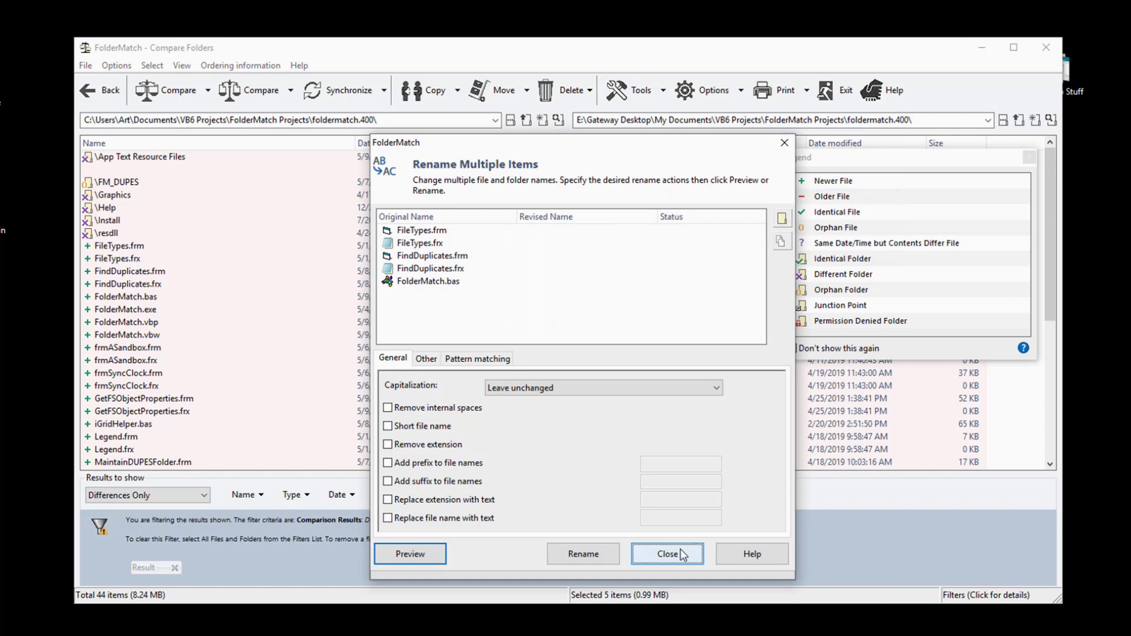
click(618, 246)
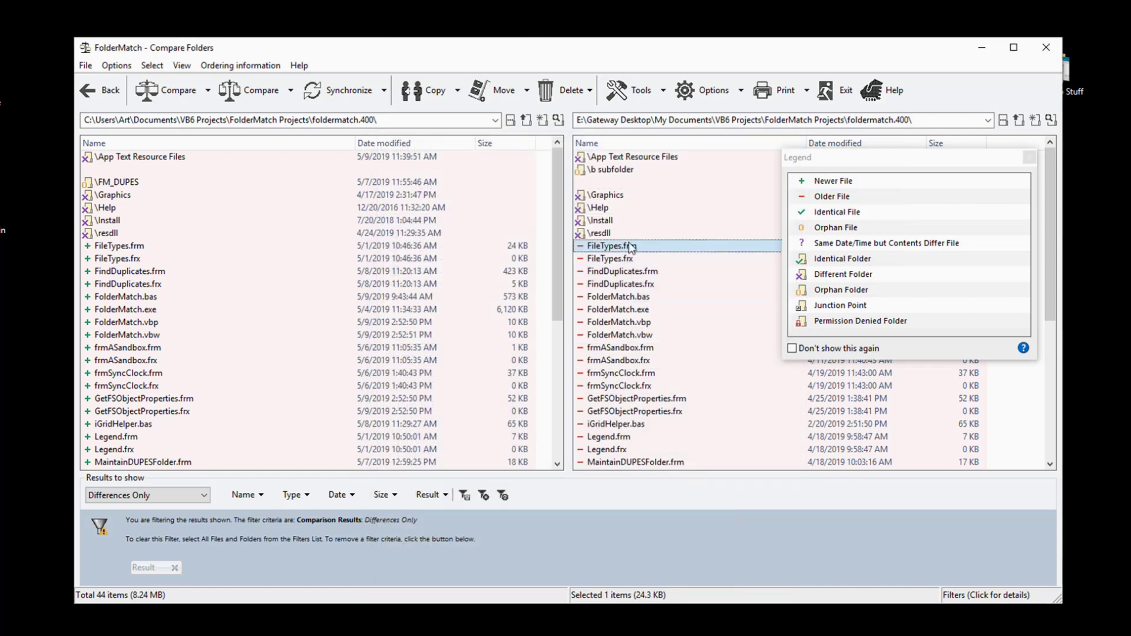
click(664, 94)
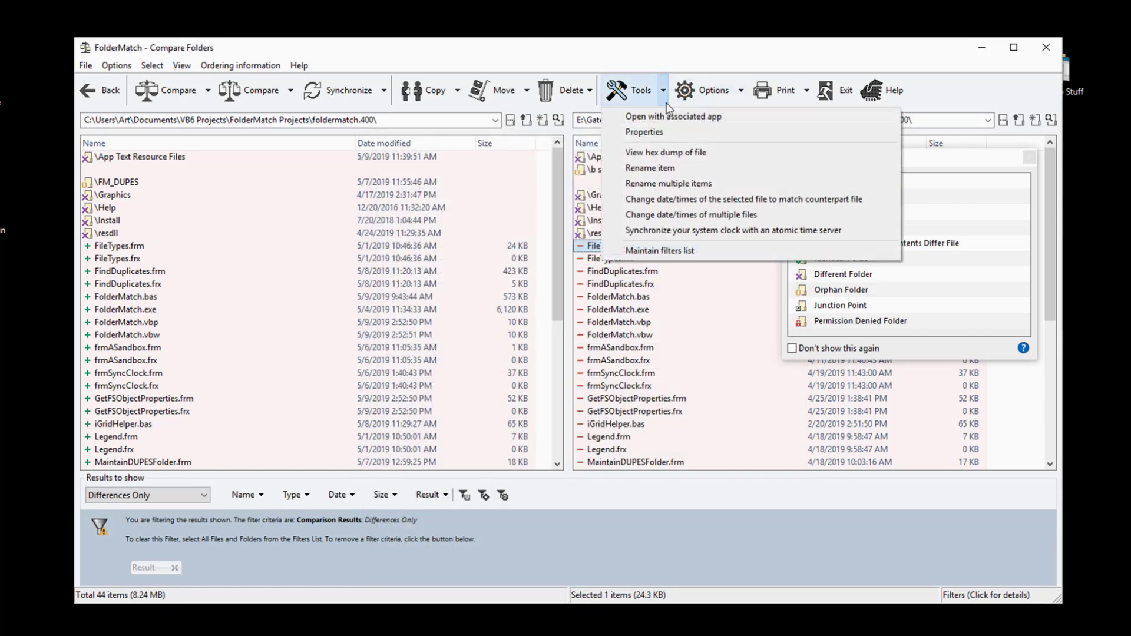
click(679, 155)
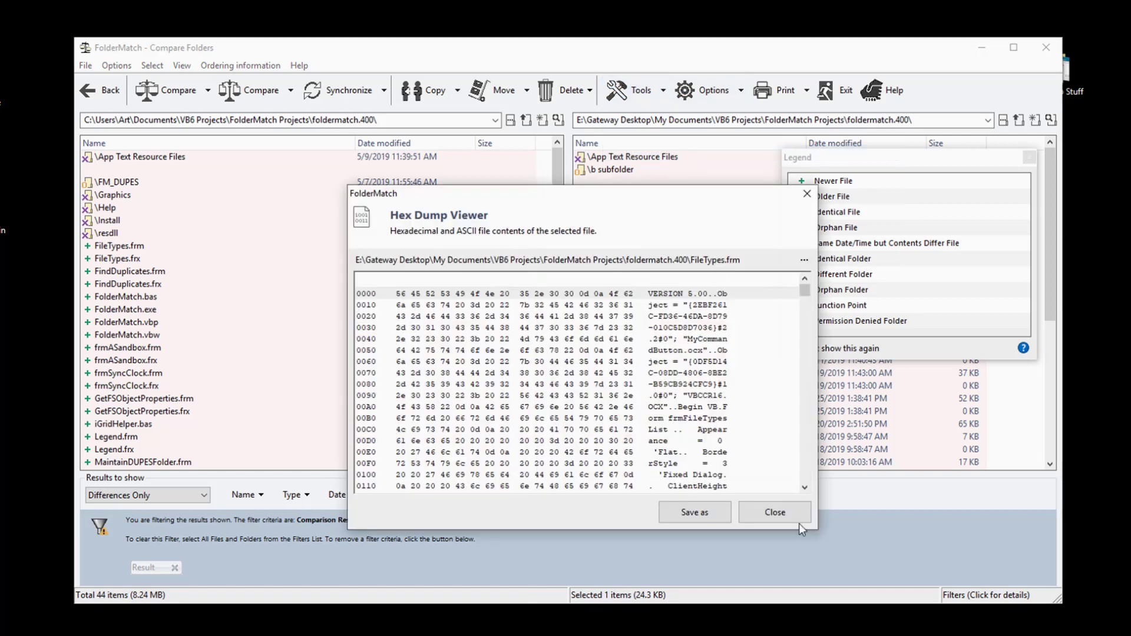
click(797, 521)
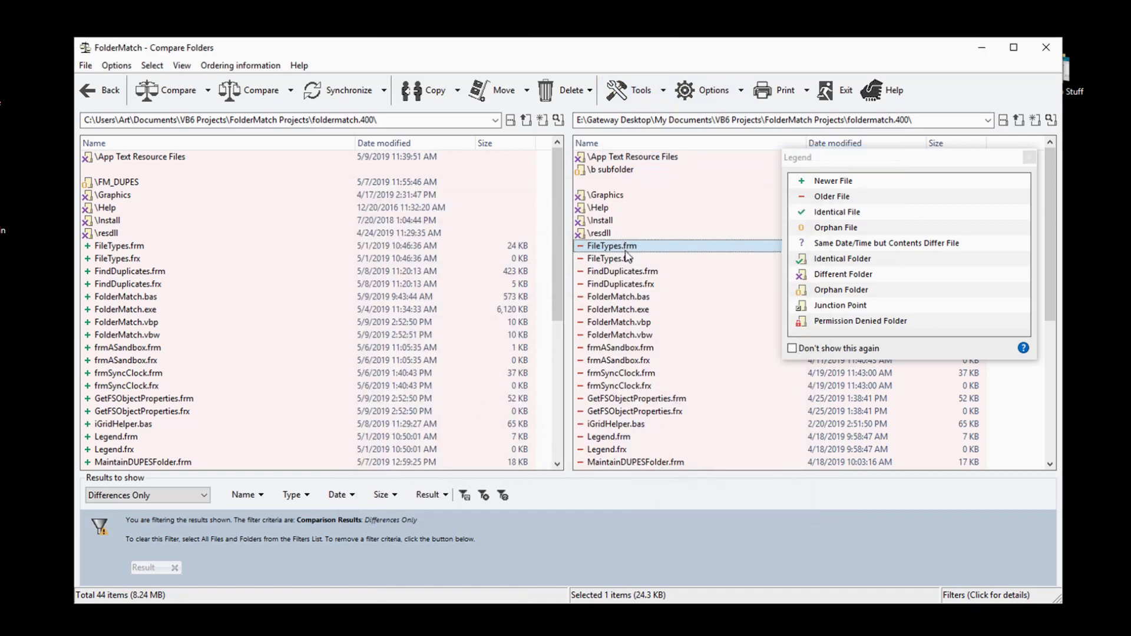
shift+click(650, 399)
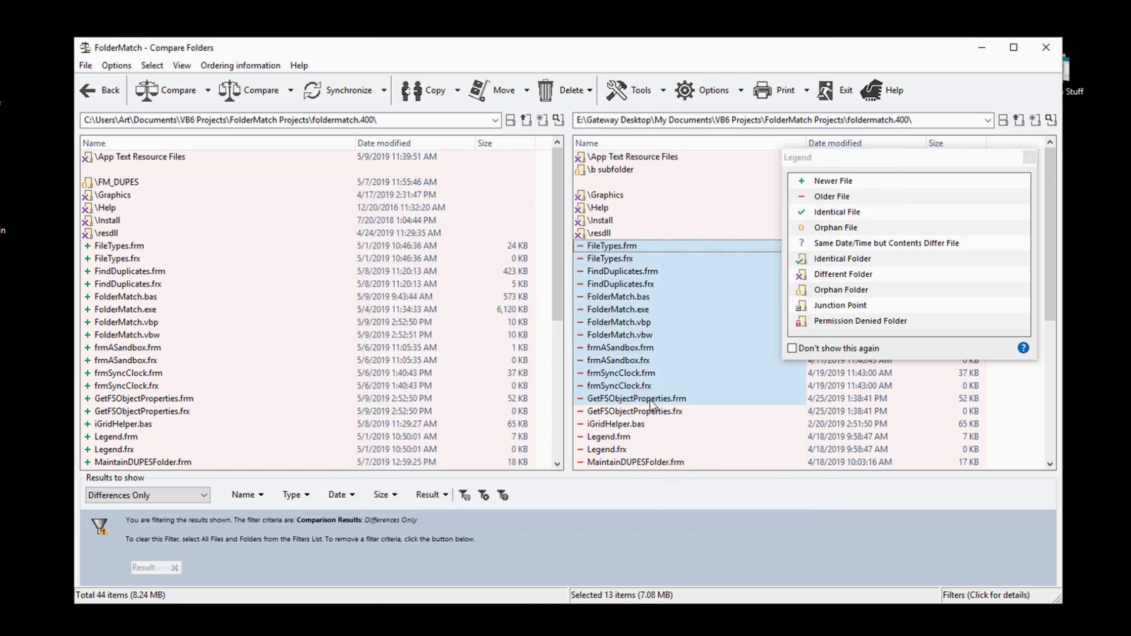
click(664, 93)
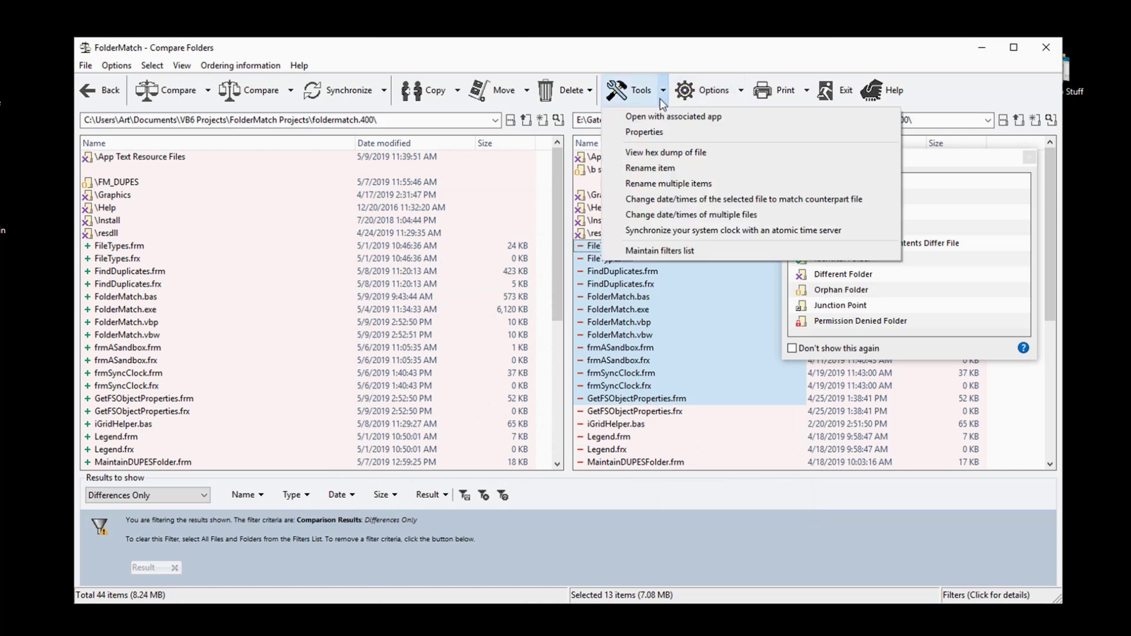
click(686, 214)
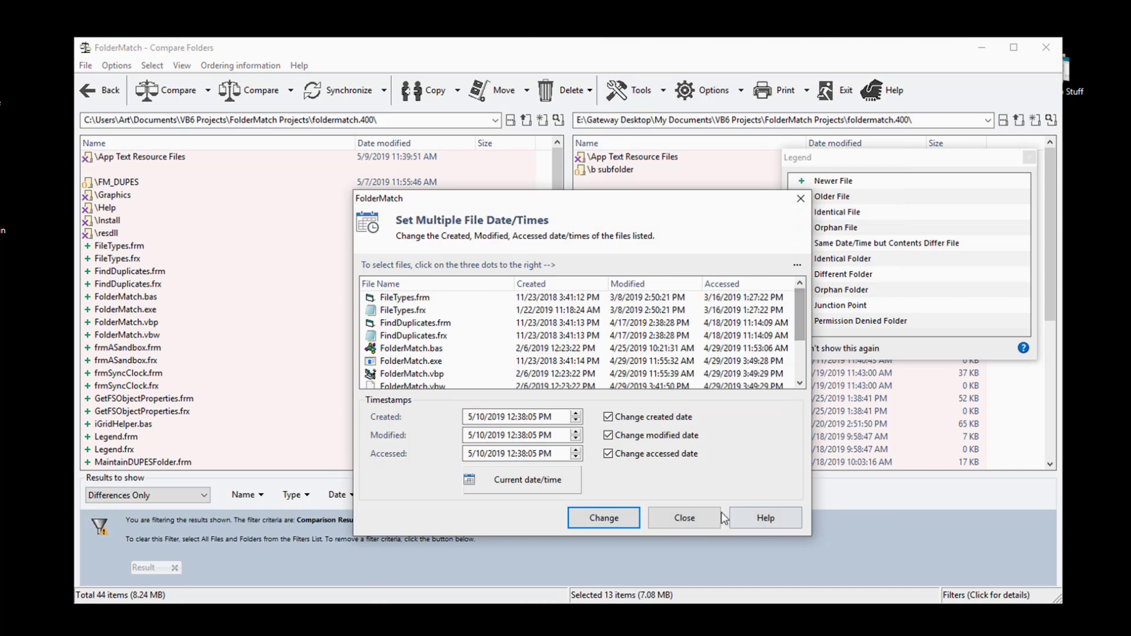
click(685, 518)
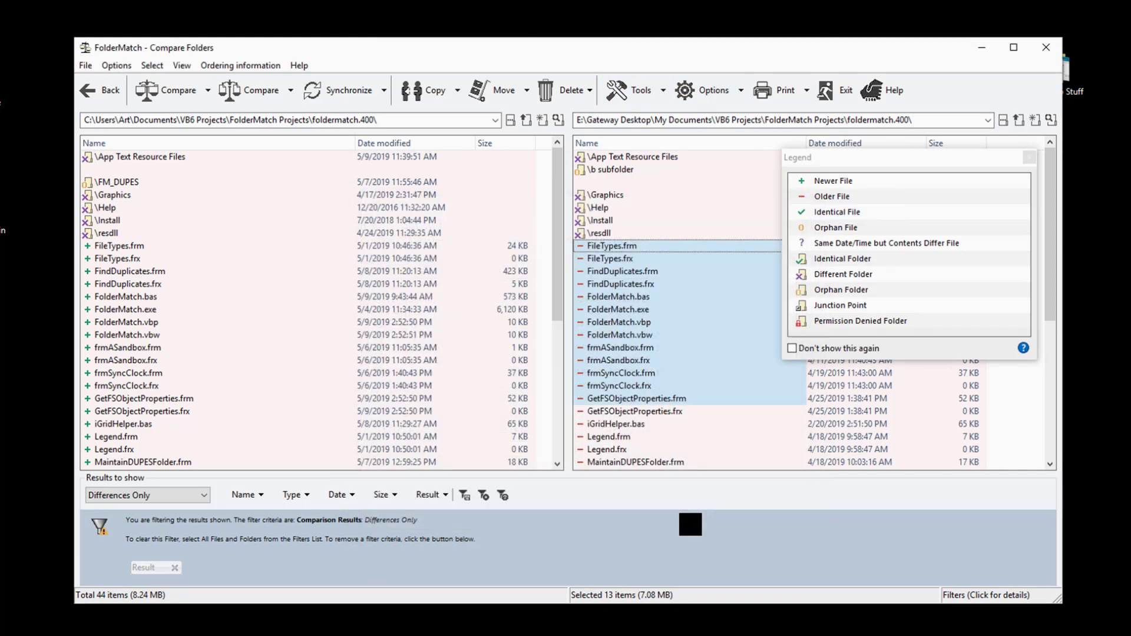